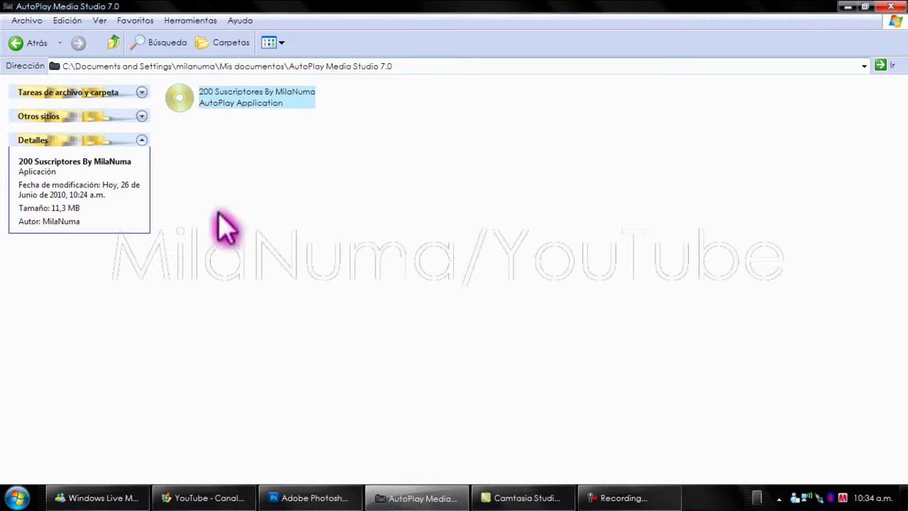
- Launch the 200 Suscriptores AutoPlay application from its folder and minimise the folder window
click(865, 7)
drag(462, 16, 692, 146)
click(595, 212)
double_click(606, 220)
click(884, 115)
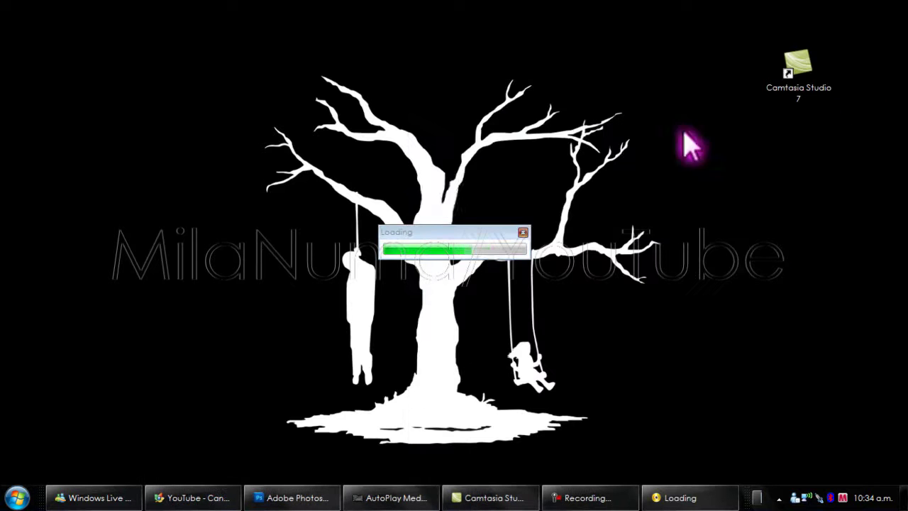
drag(458, 232, 466, 195)
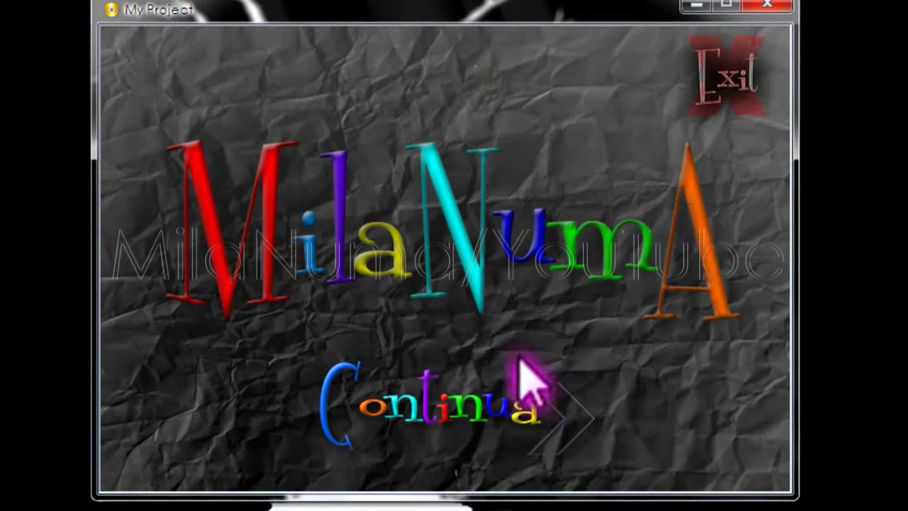
- Continue to the project's main page, view the Mario Bros Collection from the Juego item and close it
click(434, 399)
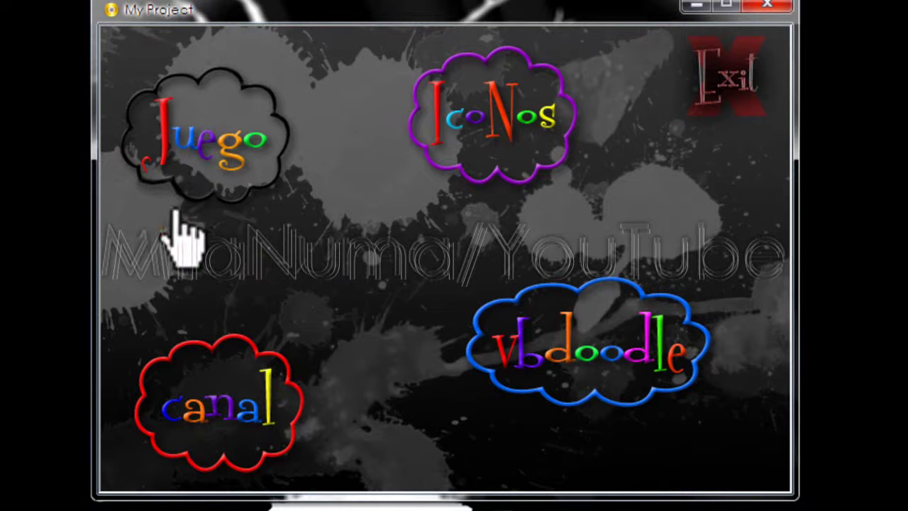
click(172, 161)
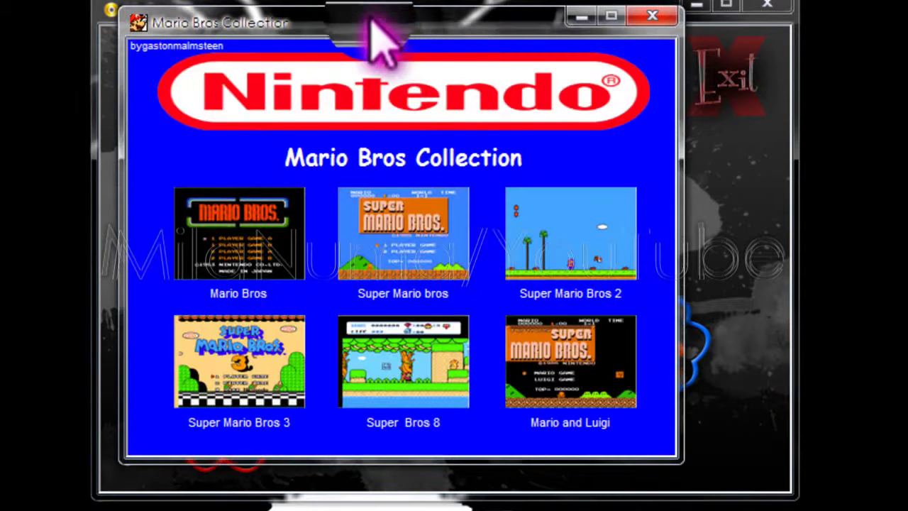
drag(370, 20, 473, 71)
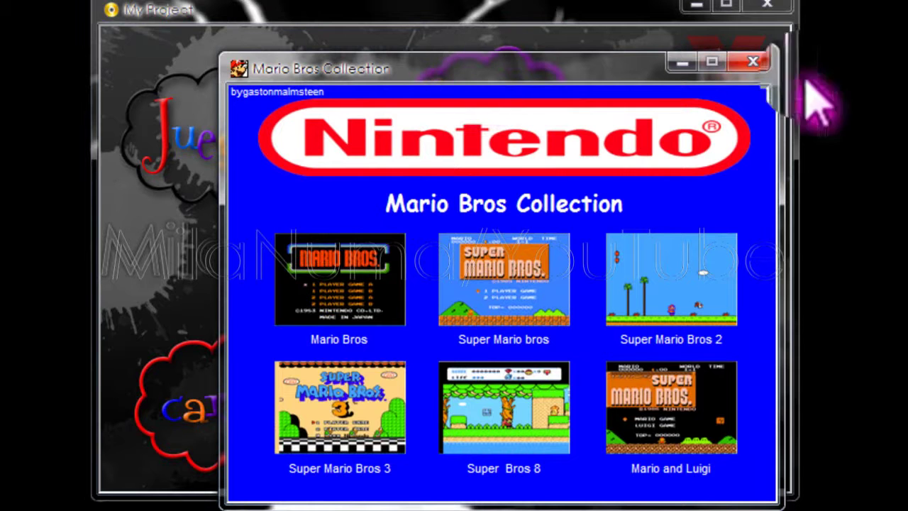
click(755, 69)
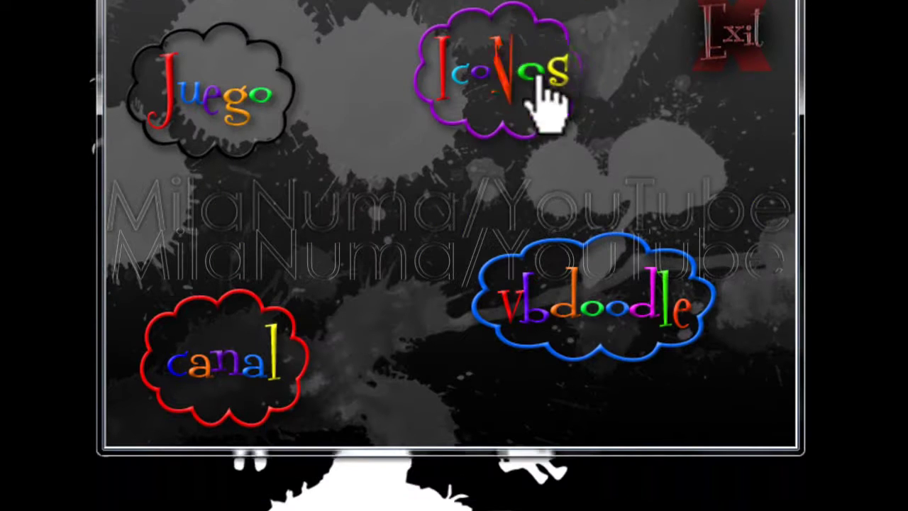
- Open the Iconos item's folder and look over the sketch-style icons it contains
click(547, 89)
mouse_move(673, 171)
mouse_down()
mouse_move(688, 416)
mouse_move(608, 30)
mouse_up()
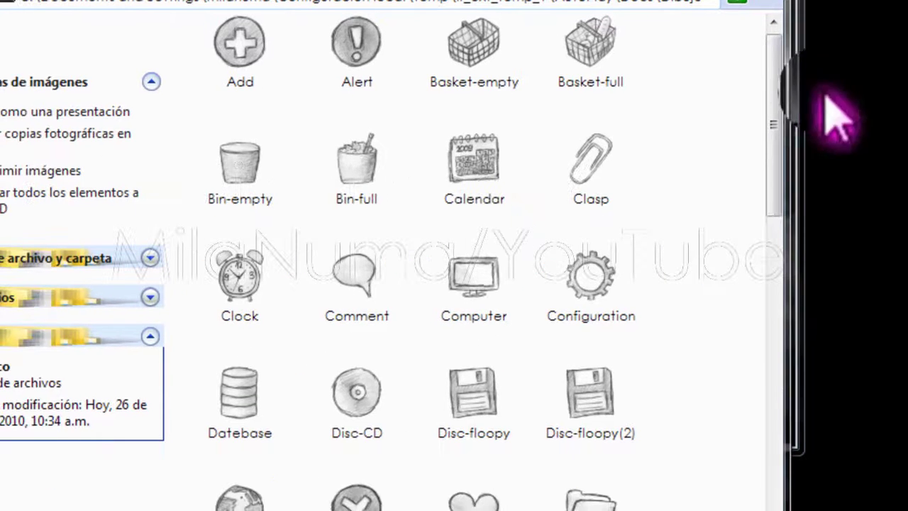
drag(780, 111, 773, 4)
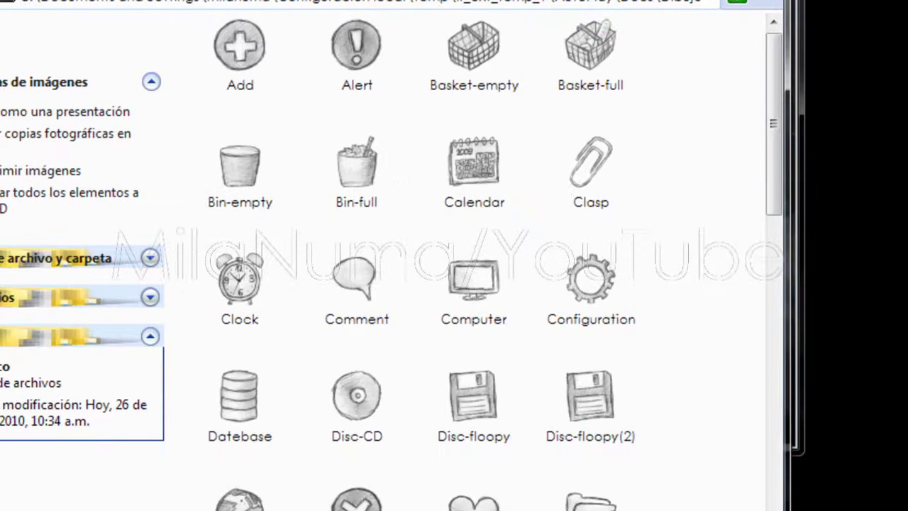
drag(770, 115, 333, 2)
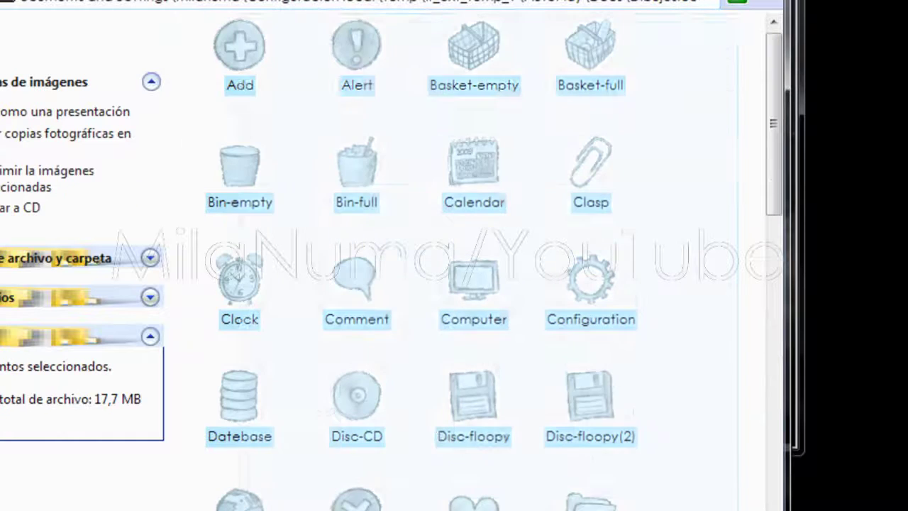
click(705, 239)
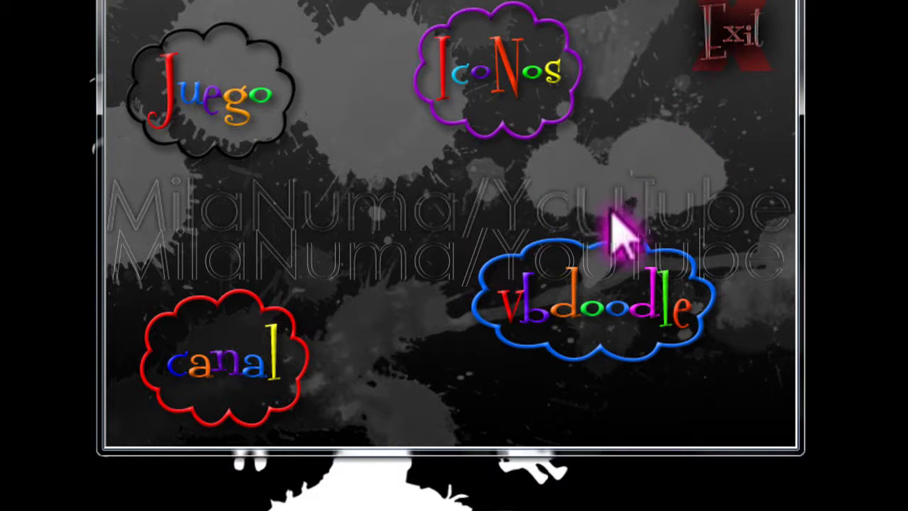
- View the VB Doodle 5 installer from the vbdoodle item, close it without installing, and exit the project
click(621, 321)
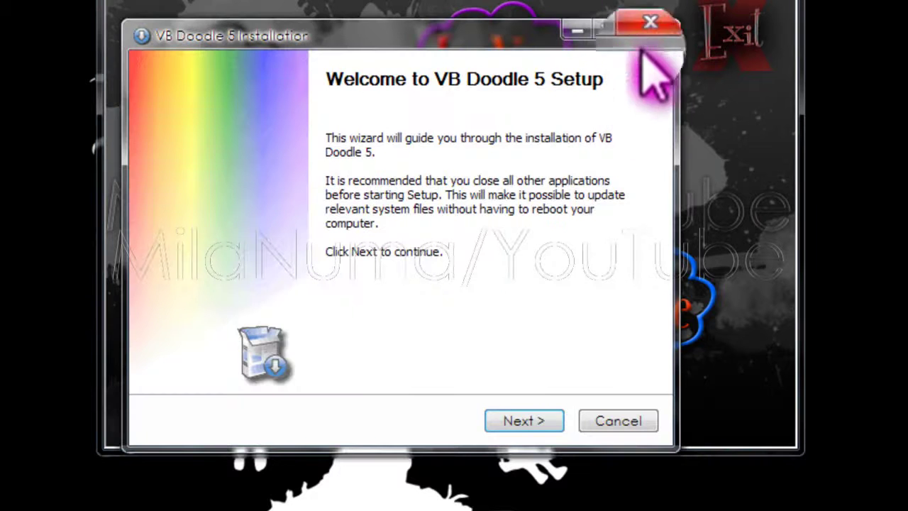
click(647, 28)
click(456, 302)
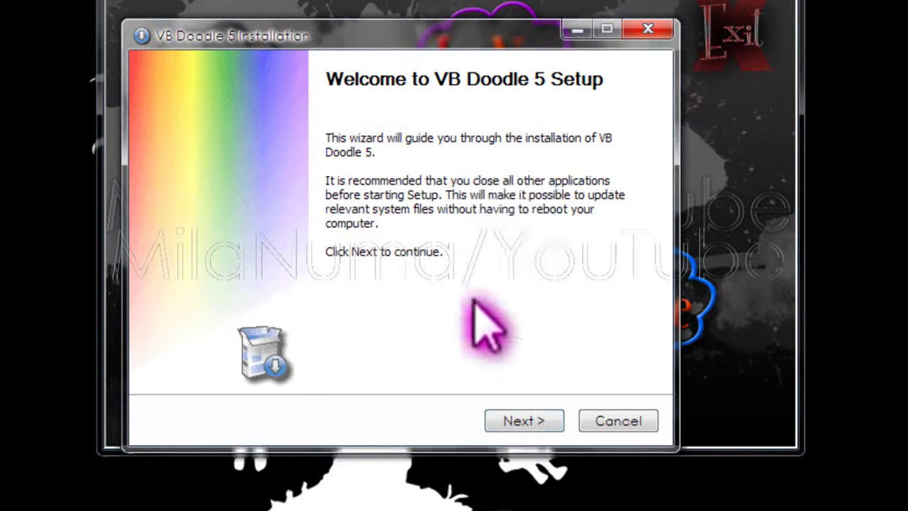
click(649, 28)
click(348, 304)
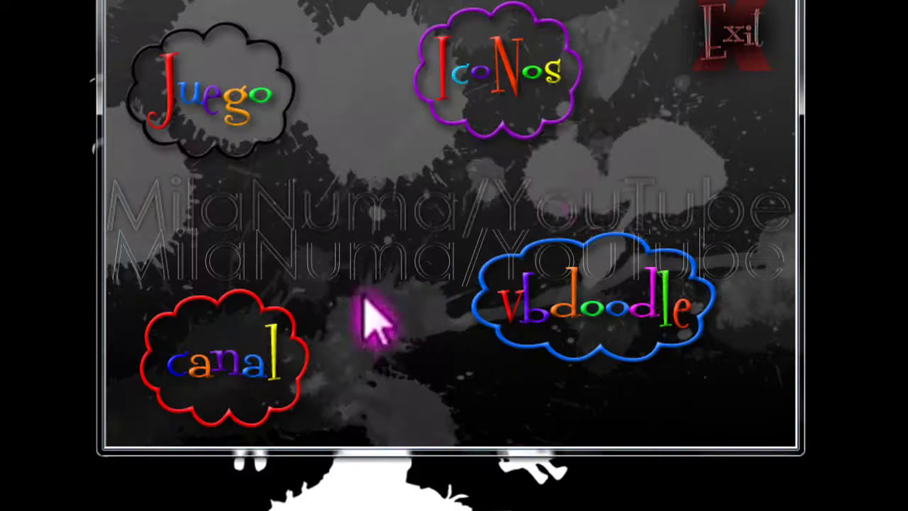
click(744, 63)
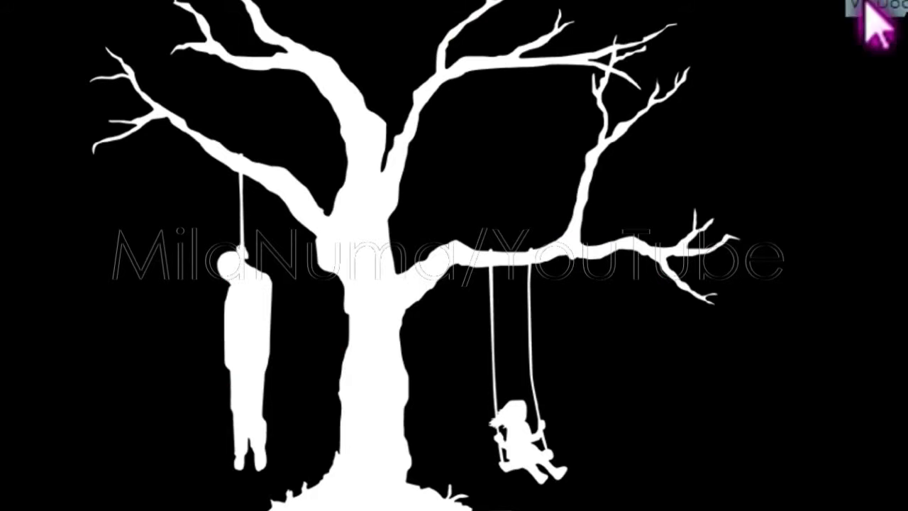
- Launch VB Doodle from its desktop shortcut and place its opened Toolbox beside the tree
mouse_move(323, 101)
mouse_down()
mouse_move(117, 261)
mouse_move(234, 263)
mouse_move(326, 128)
mouse_up()
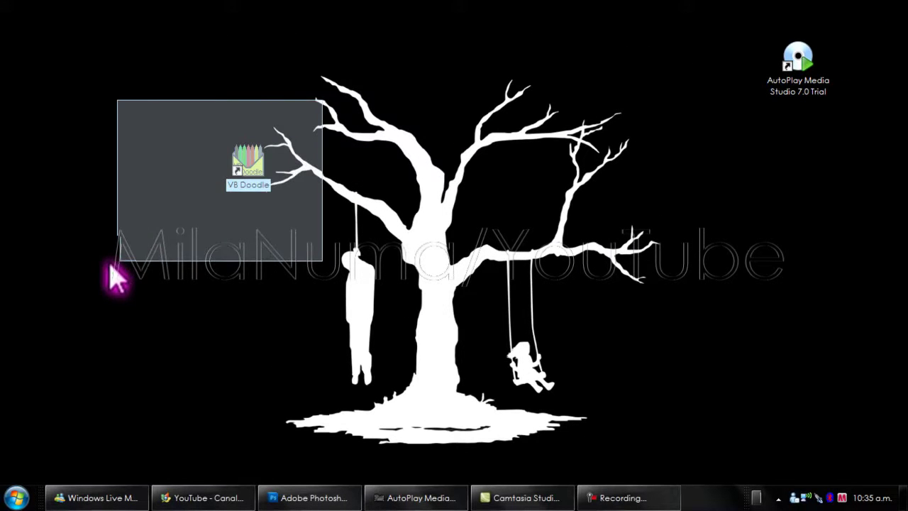
drag(260, 183, 544, 181)
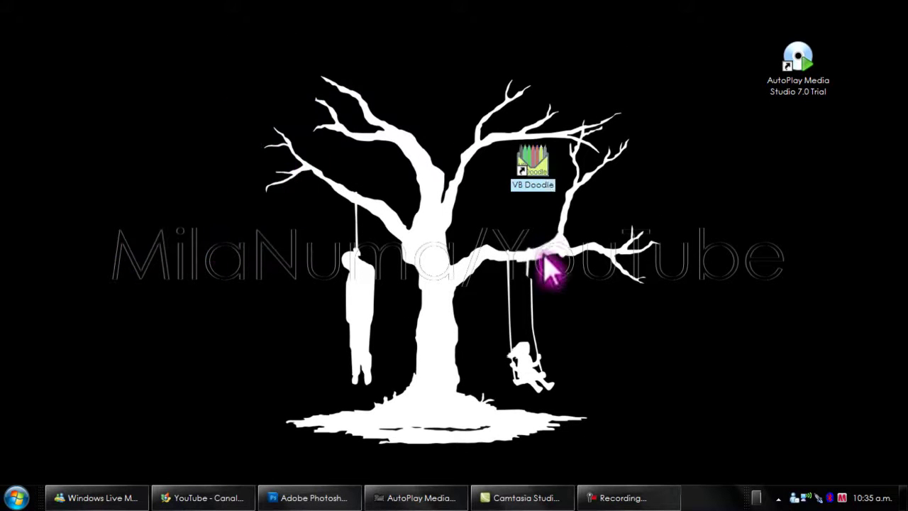
double_click(545, 157)
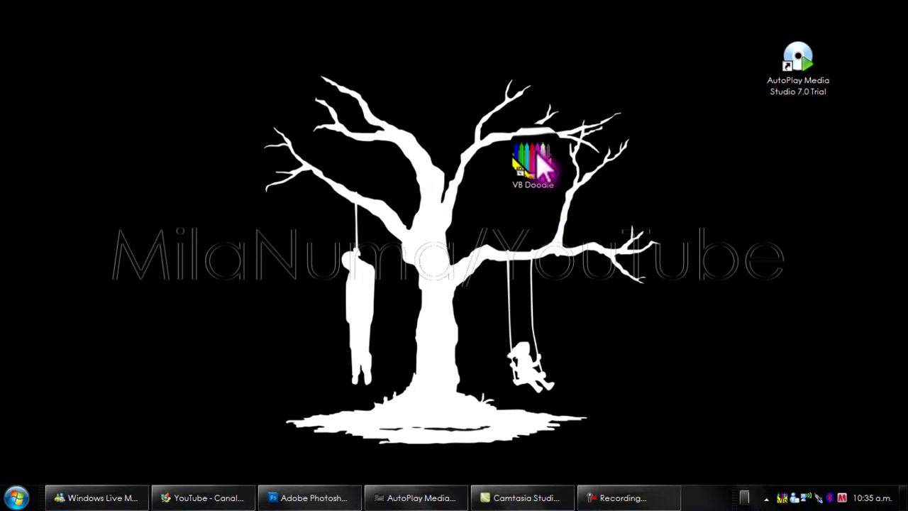
click(781, 498)
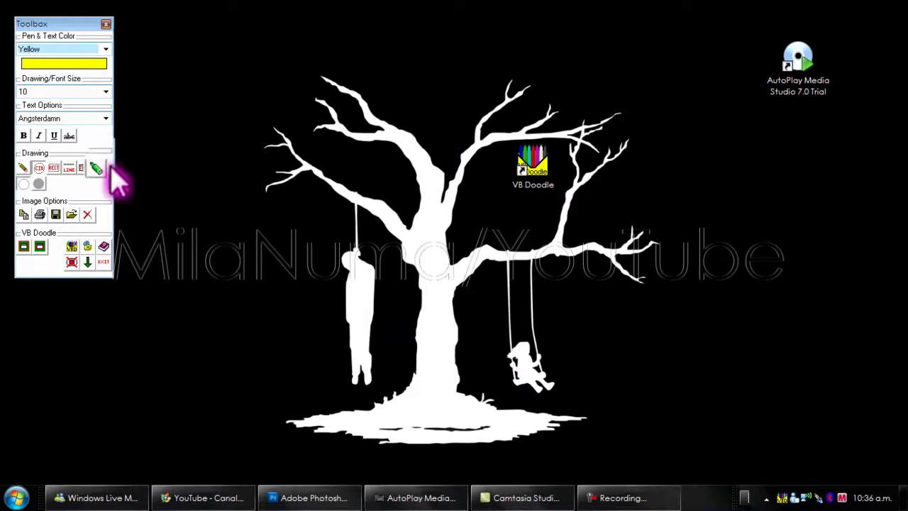
mouse_move(60, 25)
mouse_down()
mouse_move(106, 53)
mouse_move(284, 85)
mouse_up()
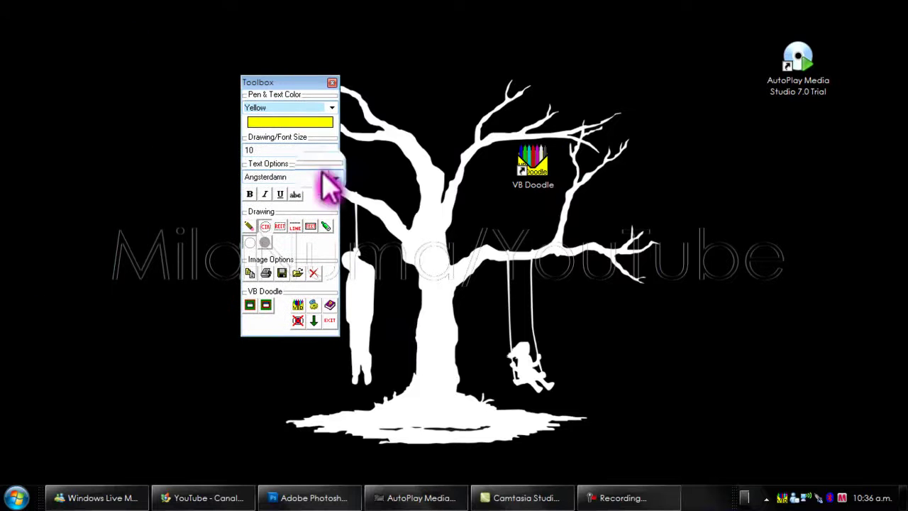
- Set the pen and text color to Magenta
click(331, 107)
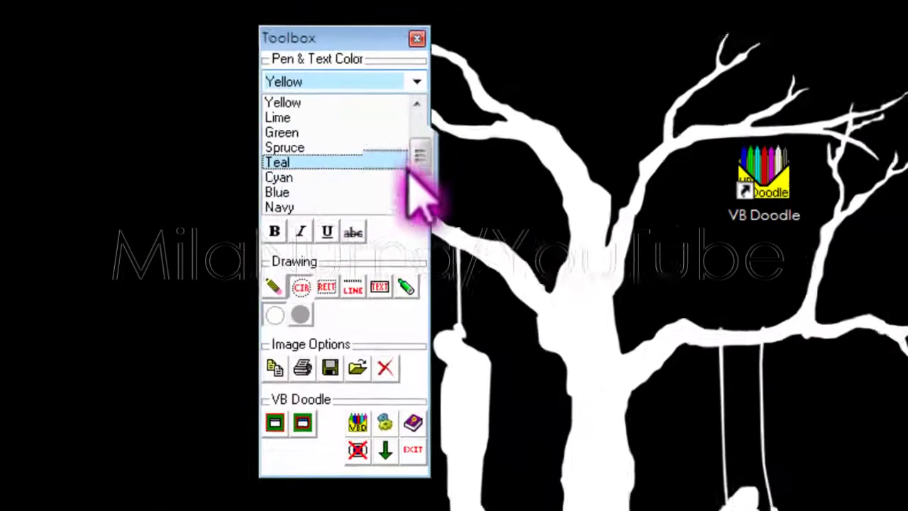
drag(331, 163, 296, 173)
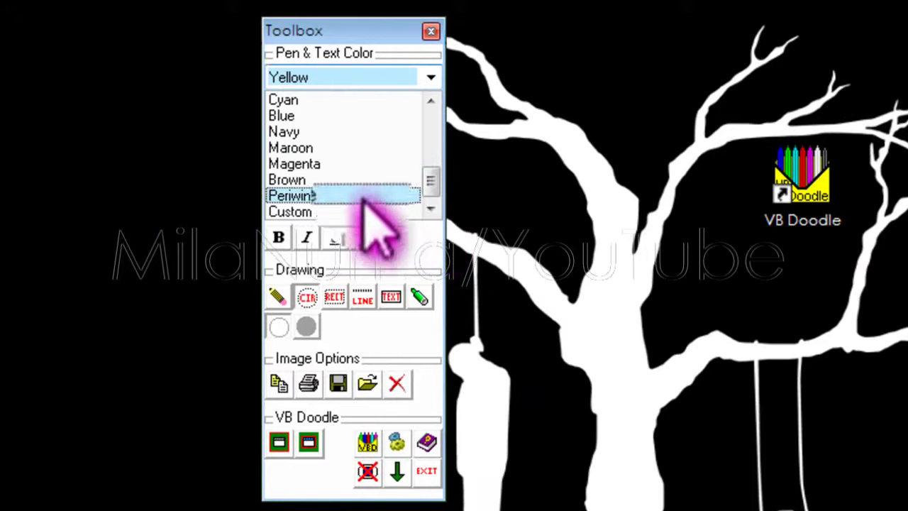
click(325, 161)
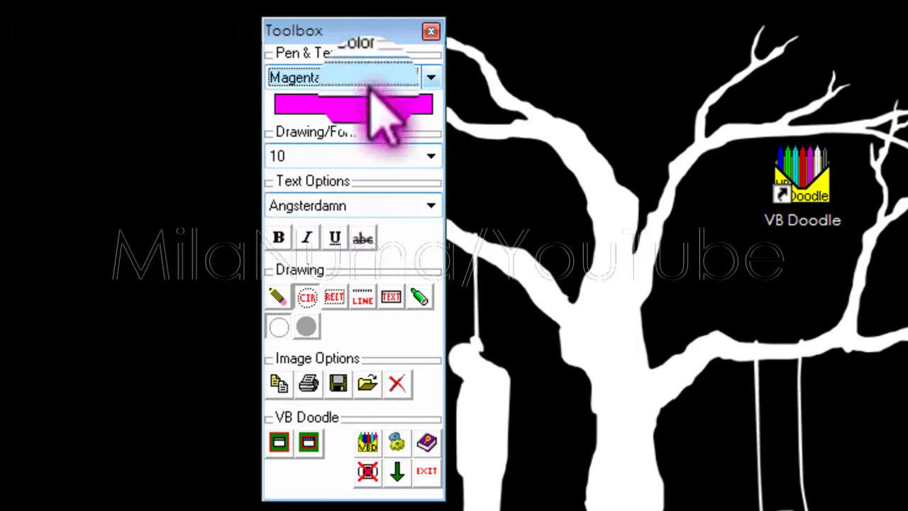
- Set the pen and text color to Red
click(431, 78)
drag(425, 192, 425, 124)
click(318, 135)
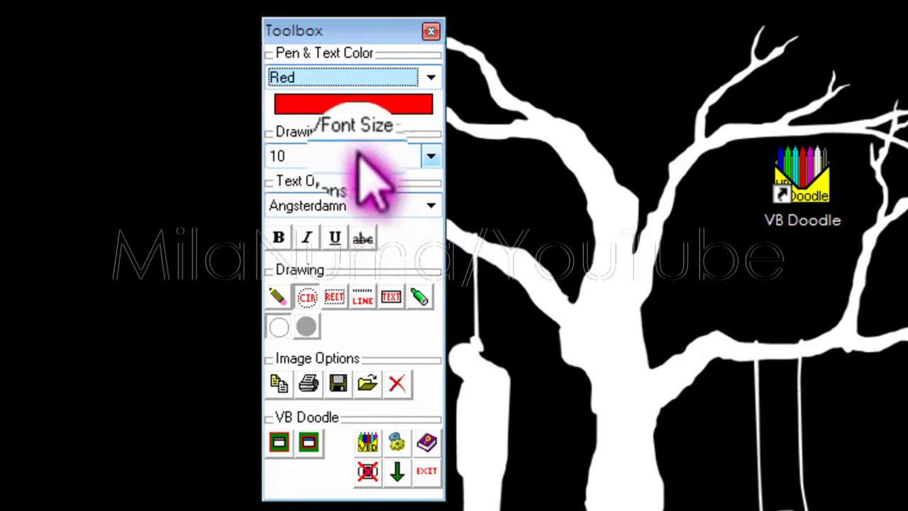
- Handwrite "200 suscriptores" in red across the desktop with the pencil, moving the Toolbox aside as needed
click(399, 205)
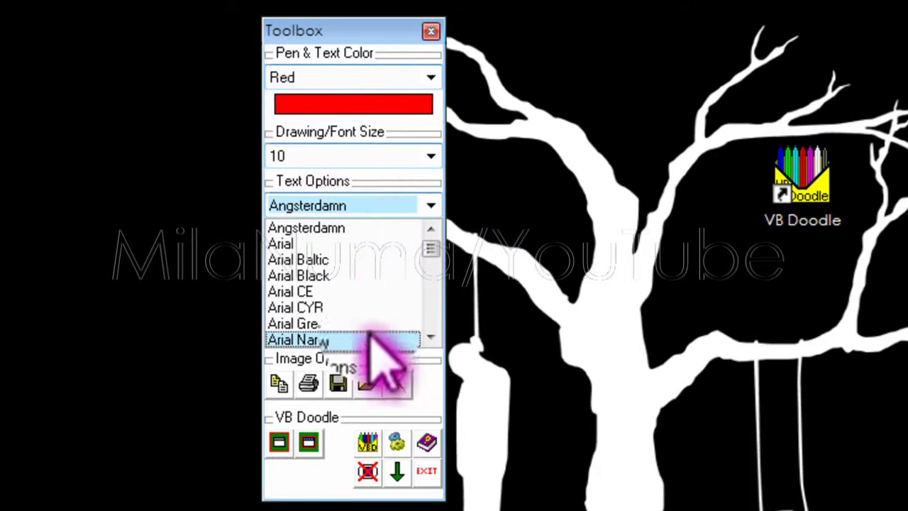
click(319, 472)
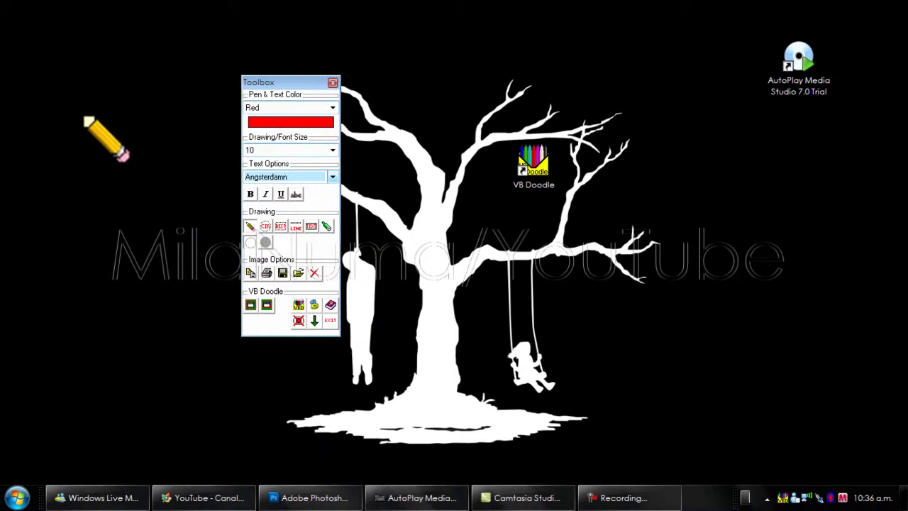
drag(43, 141, 60, 119)
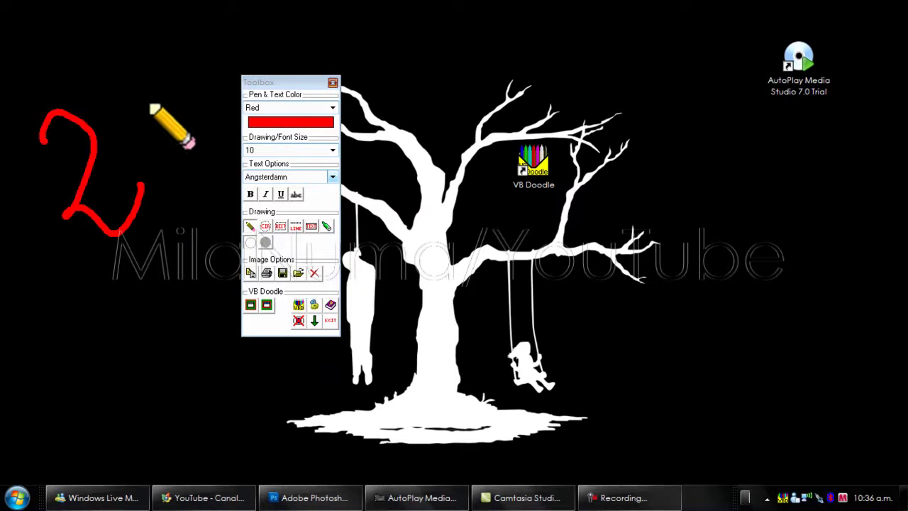
drag(153, 104, 169, 101)
drag(230, 61, 229, 174)
drag(348, 170, 264, 61)
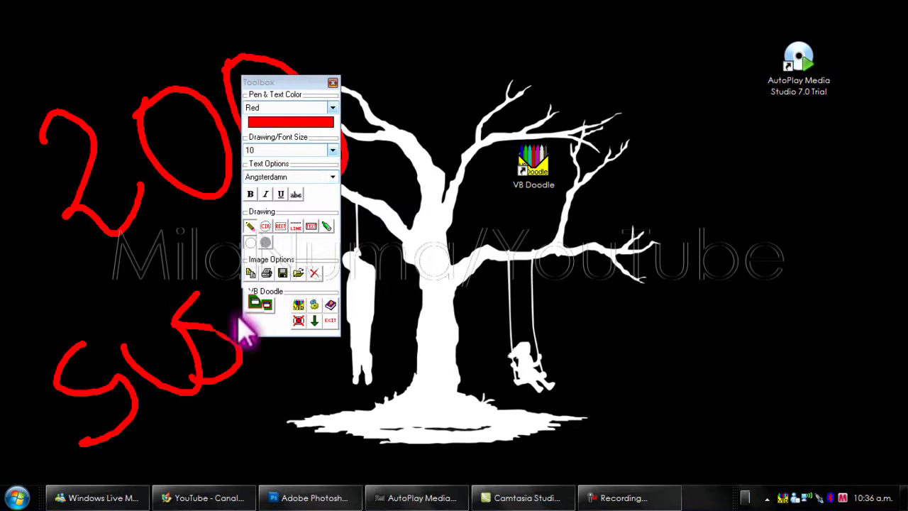
drag(291, 83, 604, 104)
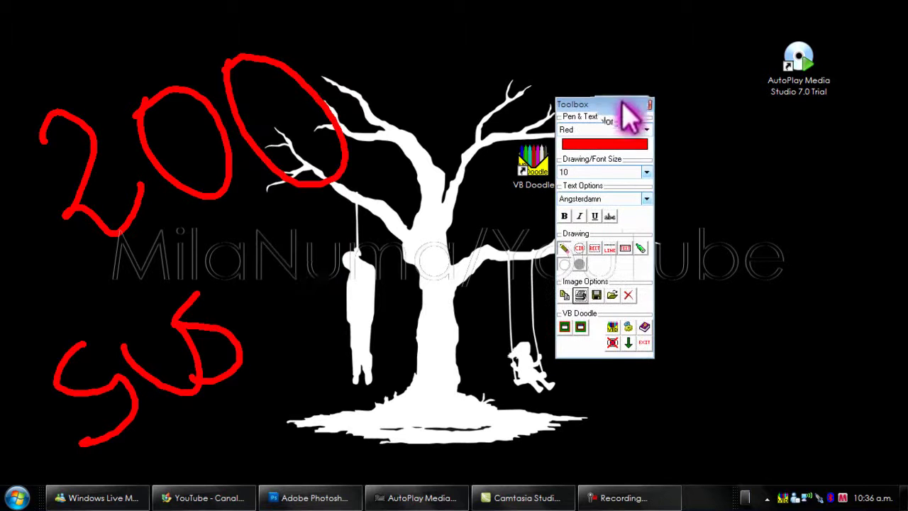
drag(249, 270, 294, 360)
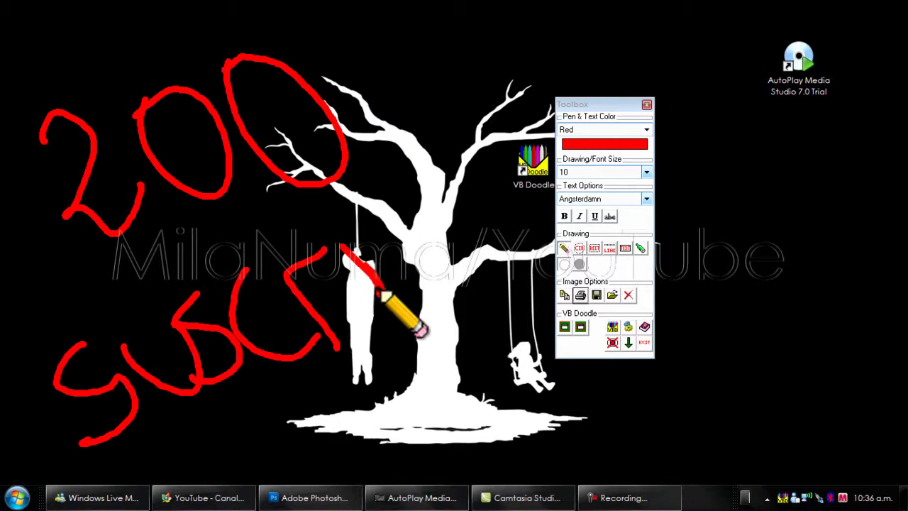
drag(351, 225, 426, 254)
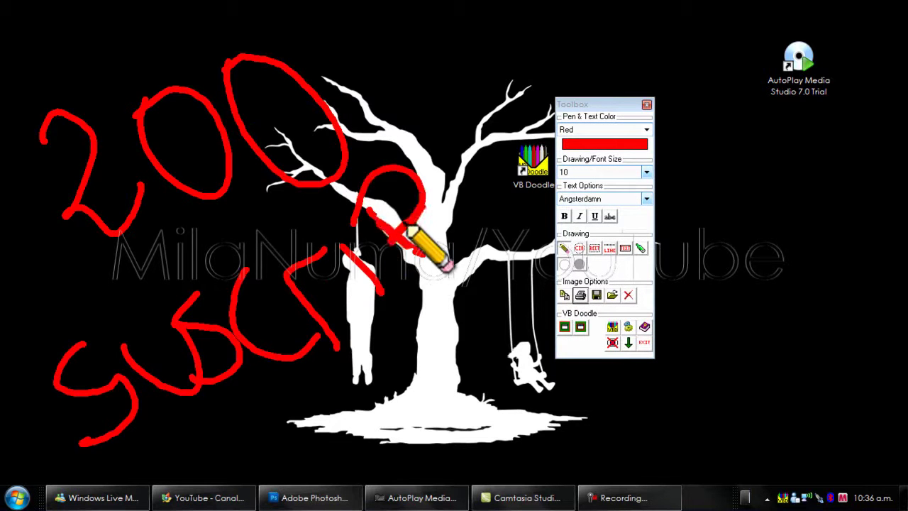
drag(431, 177, 489, 125)
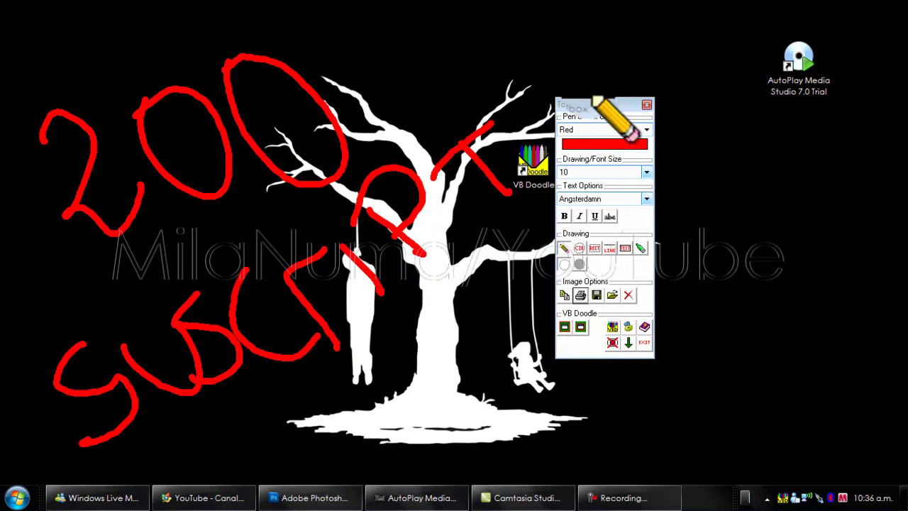
mouse_move(578, 107)
mouse_down()
mouse_move(185, 68)
mouse_move(128, 54)
mouse_up()
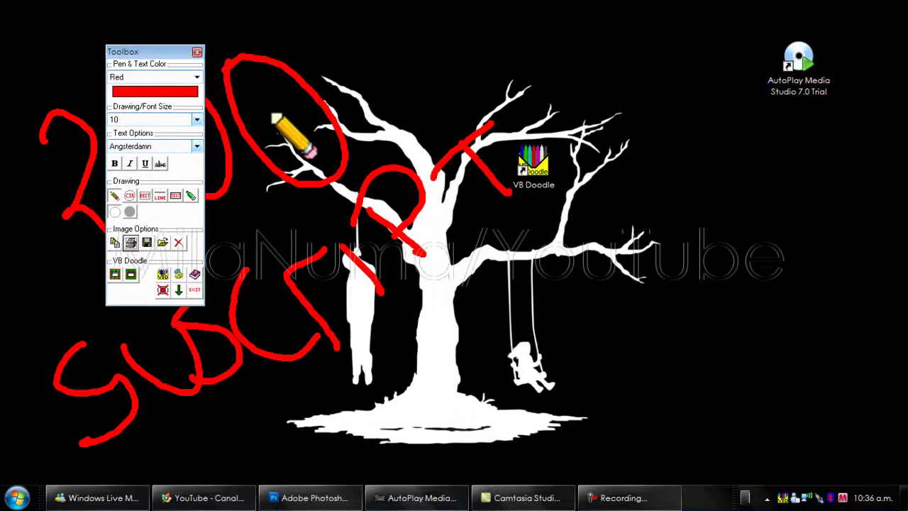
drag(538, 122, 543, 127)
mouse_move(609, 153)
mouse_down()
mouse_move(603, 85)
mouse_move(663, 111)
mouse_move(632, 128)
mouse_move(702, 114)
mouse_up()
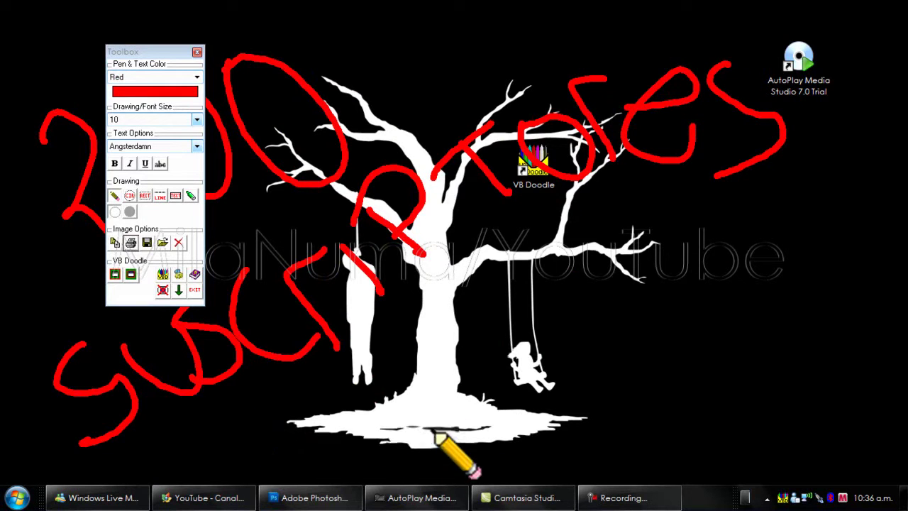
- Clear the handwritten drawing and draw a freehand red highlighter stroke over the white tree
drag(150, 54, 209, 43)
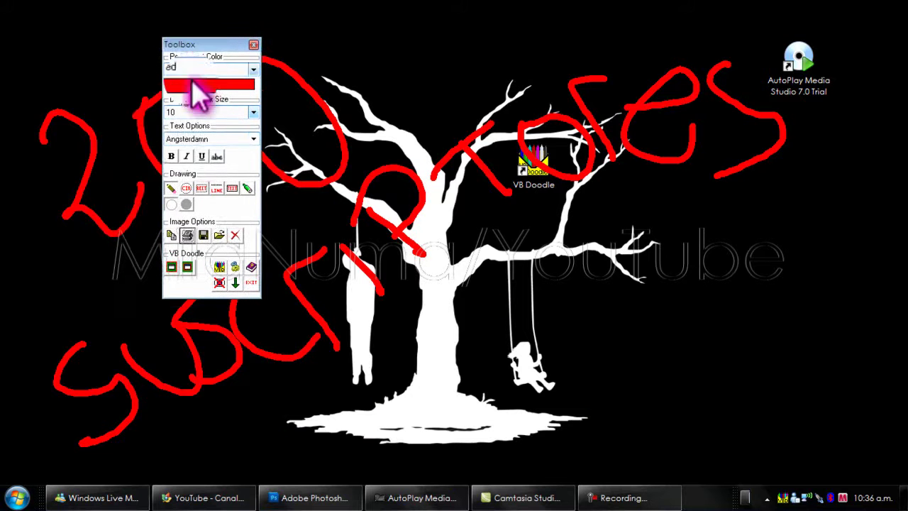
click(235, 235)
click(247, 188)
mouse_move(436, 215)
mouse_down()
mouse_move(435, 375)
mouse_move(470, 186)
mouse_up()
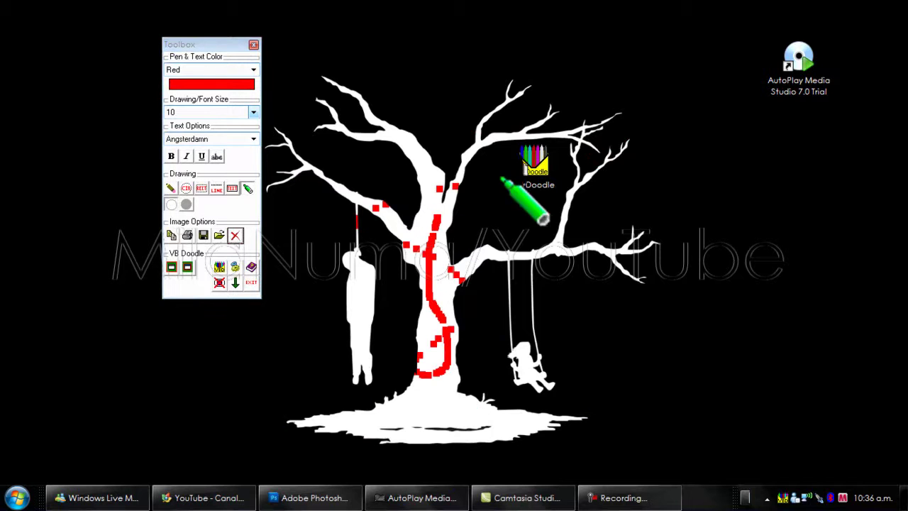
- Continue highlighting the tree in red, setting the drawing size to 31 to cover its upper branches
mouse_move(422, 417)
mouse_down()
mouse_move(344, 413)
mouse_move(318, 380)
mouse_move(252, 203)
mouse_move(186, 93)
mouse_move(363, 132)
mouse_move(353, 120)
mouse_move(399, 164)
mouse_move(316, 186)
mouse_up()
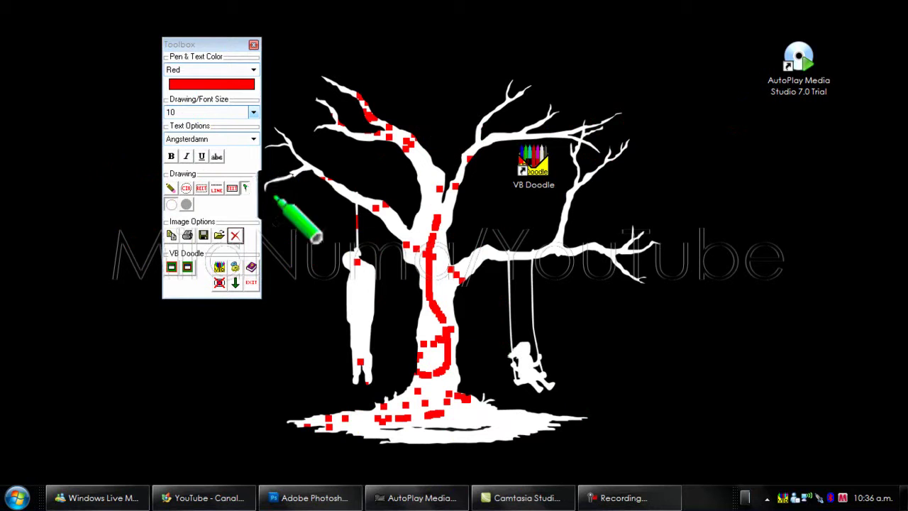
click(254, 112)
scroll(256, 146, down, 3)
click(173, 183)
mouse_move(453, 173)
mouse_down()
mouse_move(466, 162)
mouse_move(415, 222)
mouse_move(463, 189)
mouse_up()
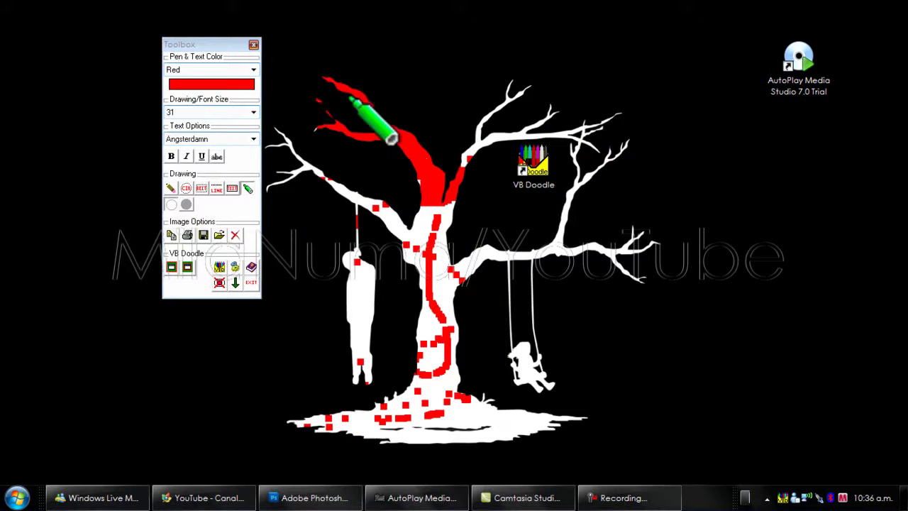
drag(407, 186, 562, 102)
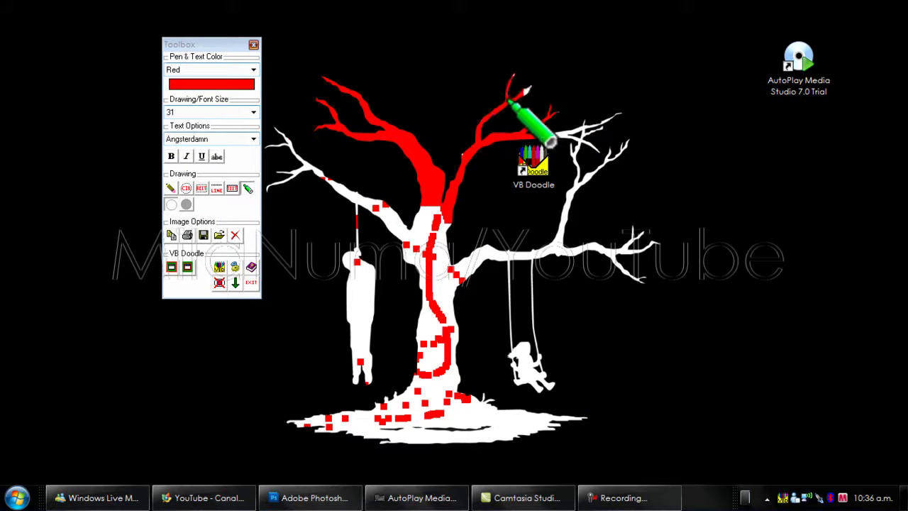
drag(545, 135, 617, 116)
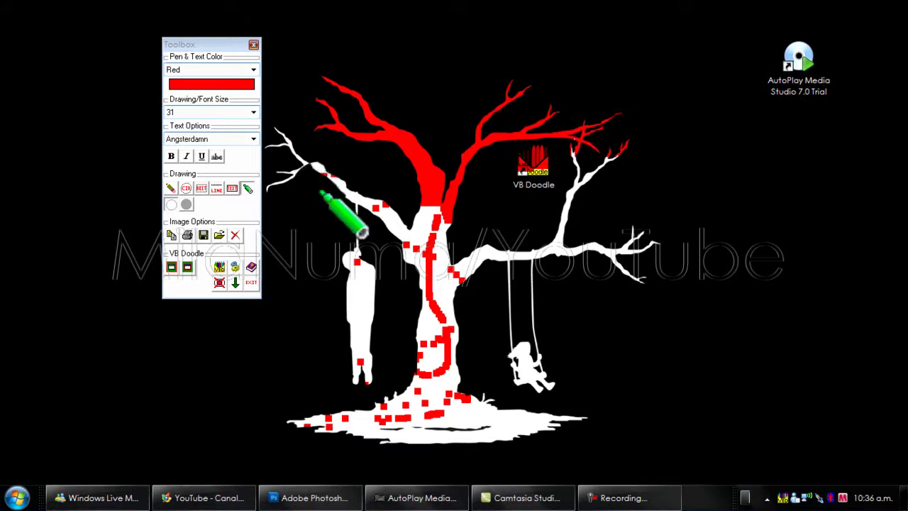
- Set the drawing size to 76, highlight the rest of the tree, desktop icons and taskbar in red, and clear the drawing
click(253, 112)
click(231, 182)
mouse_move(548, 215)
mouse_down()
mouse_move(400, 296)
mouse_move(401, 234)
mouse_move(274, 144)
mouse_move(433, 259)
mouse_move(603, 316)
mouse_move(578, 205)
mouse_move(583, 159)
mouse_up()
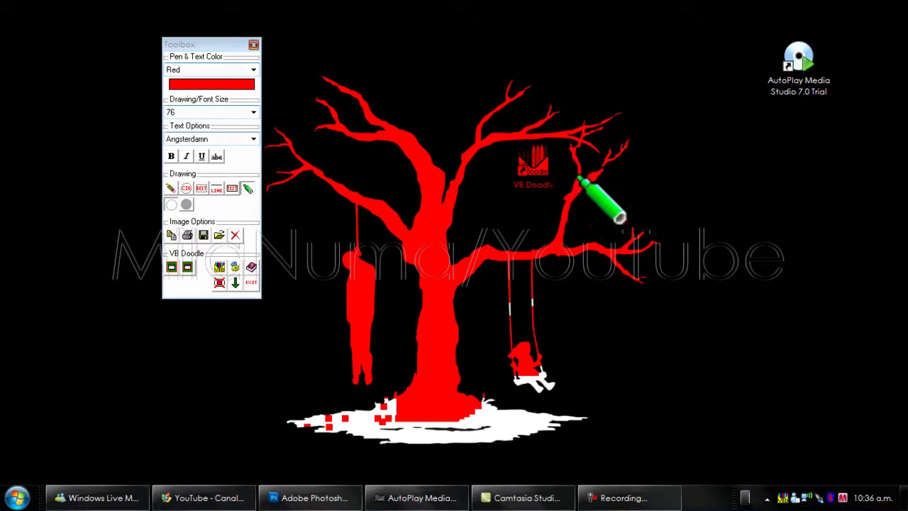
mouse_move(446, 374)
mouse_down()
mouse_move(562, 443)
mouse_move(421, 396)
mouse_up()
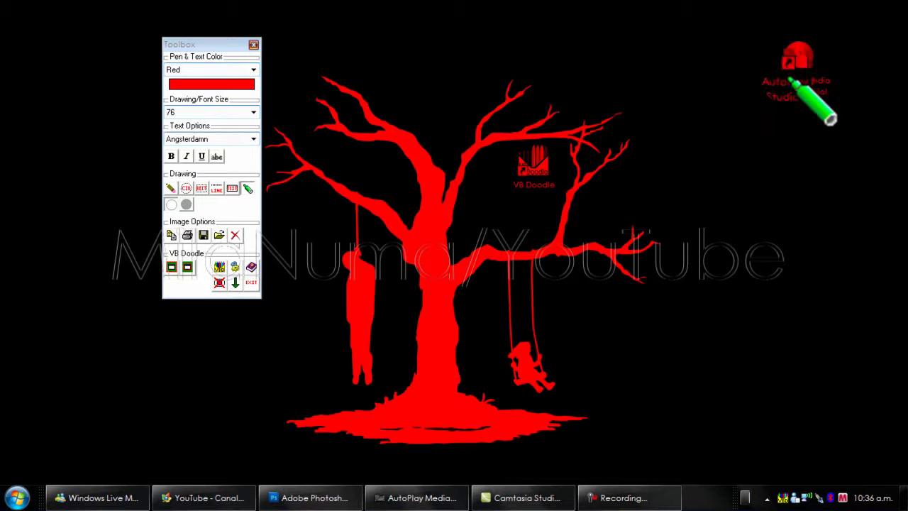
drag(570, 421, 290, 474)
drag(80, 476, 13, 496)
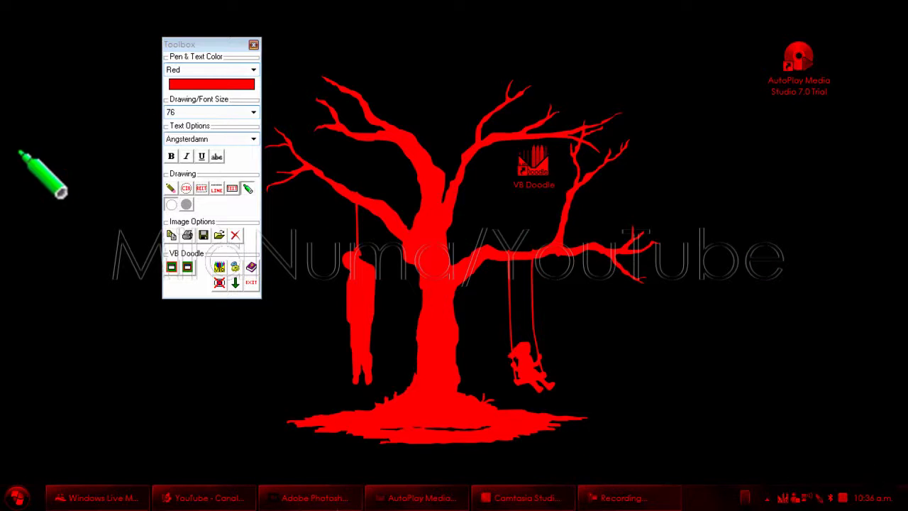
click(234, 234)
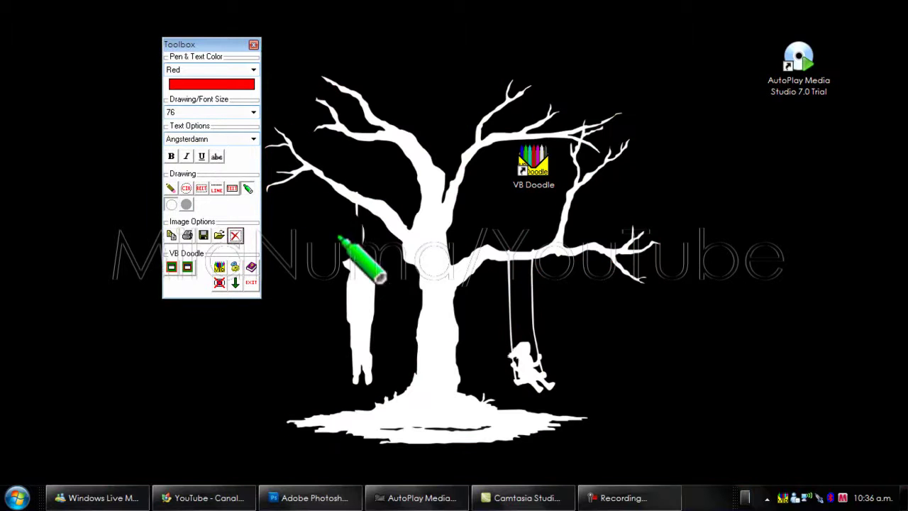
- Draw large outlined red circles across the whole desktop with the Circle tool at drawing size 76
click(187, 188)
drag(405, 203, 693, 300)
click(253, 112)
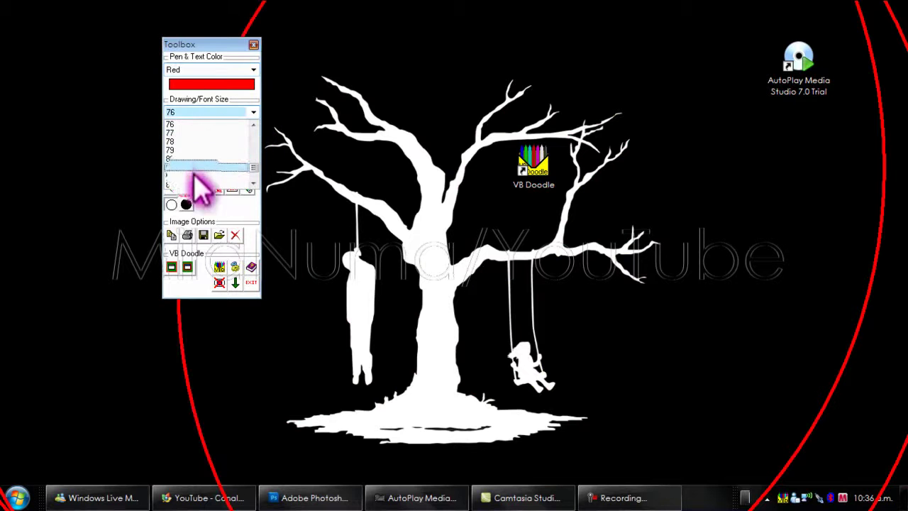
click(213, 185)
- Set the drawing size to 6 and place five small outlined red circles around the tree
click(253, 112)
scroll(256, 153, up, 5)
click(186, 122)
click(464, 164)
click(564, 164)
click(526, 334)
click(402, 247)
click(355, 303)
- Switch the circles to solid fill and place four filled red circles over the tree
click(186, 204)
click(446, 154)
click(587, 212)
click(507, 242)
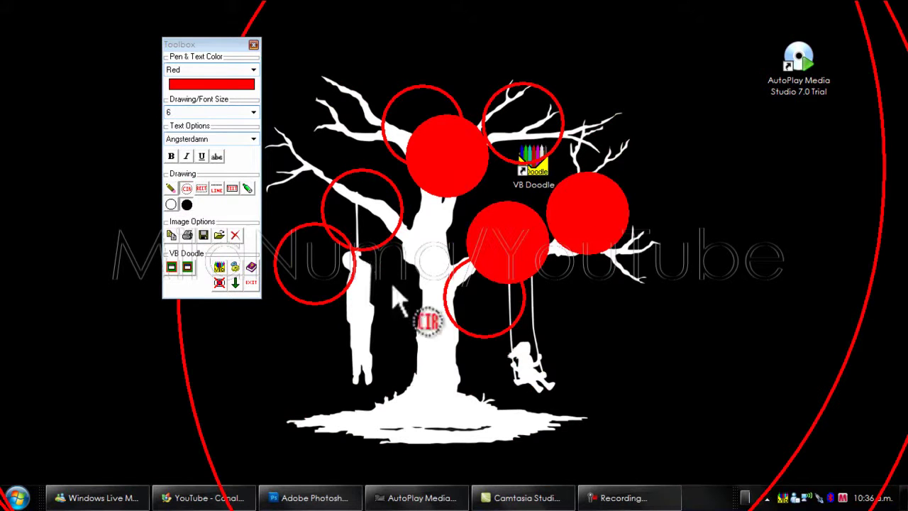
click(325, 310)
- Try adding text over the tree with the Text tool and clear the whole drawing
click(234, 188)
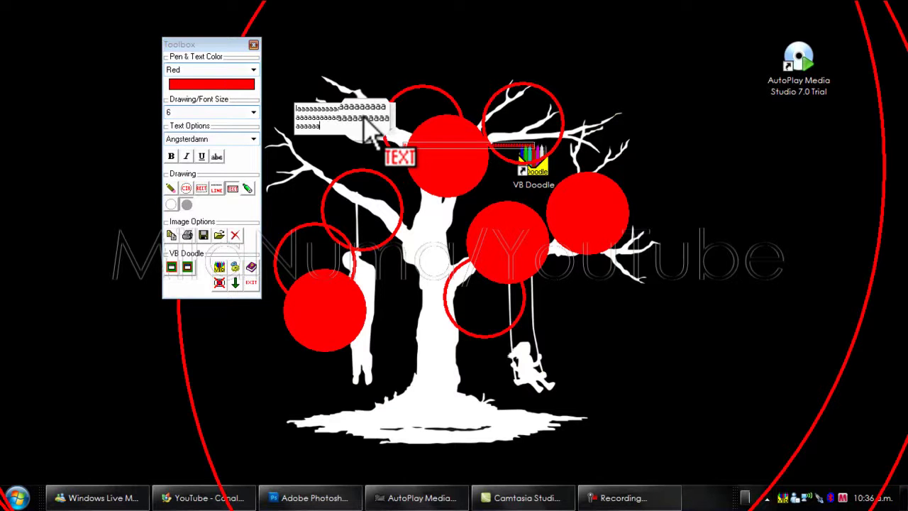
click(442, 196)
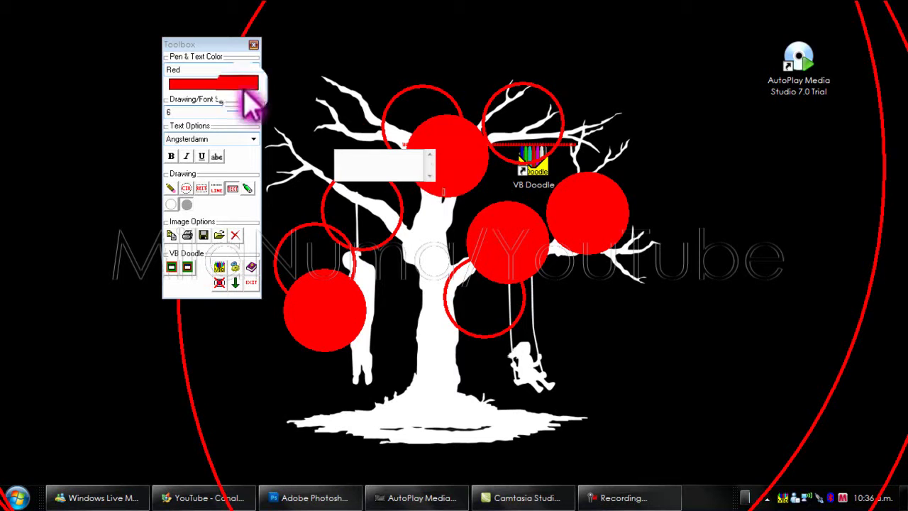
click(234, 189)
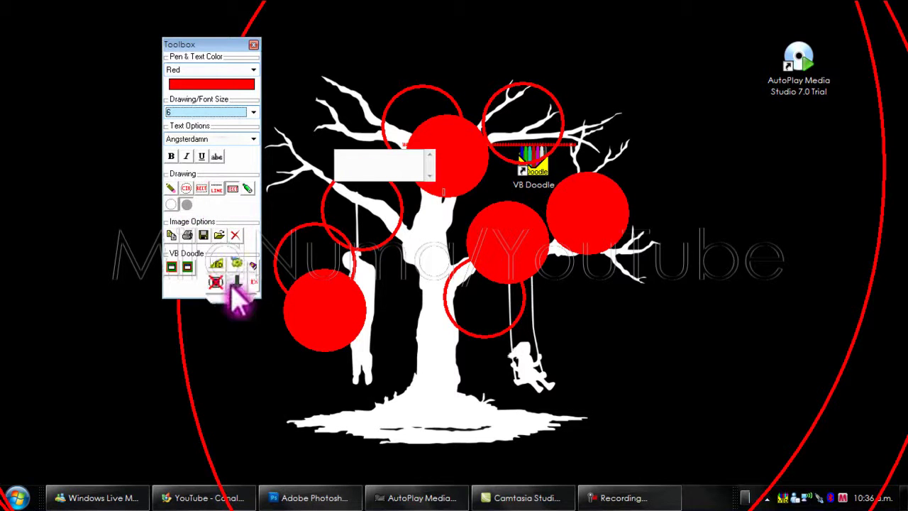
click(235, 237)
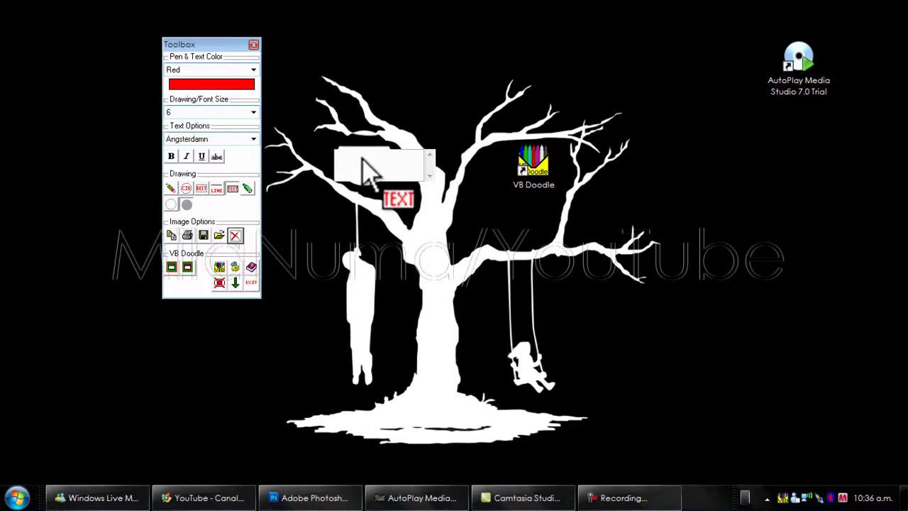
- Draw two filled red rectangles across the lower tree and five straight red lines around its branches
drag(535, 326, 702, 352)
drag(546, 258, 206, 364)
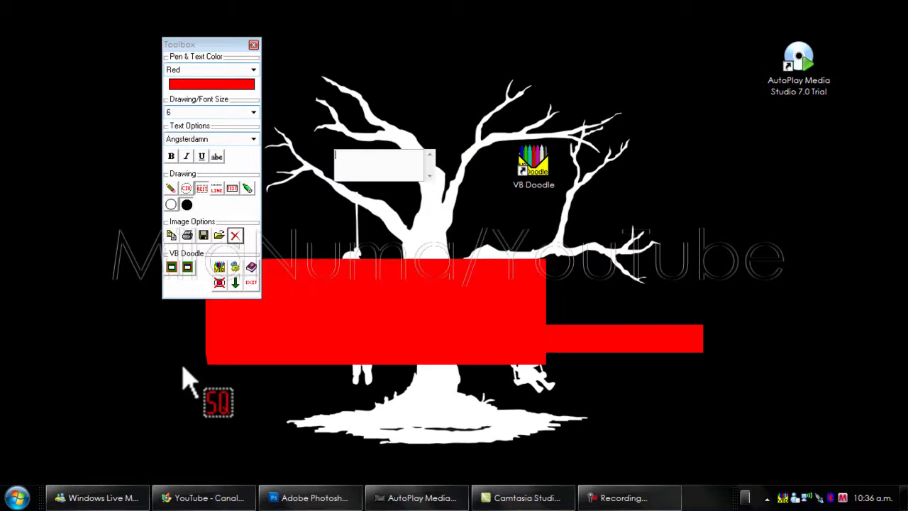
click(217, 189)
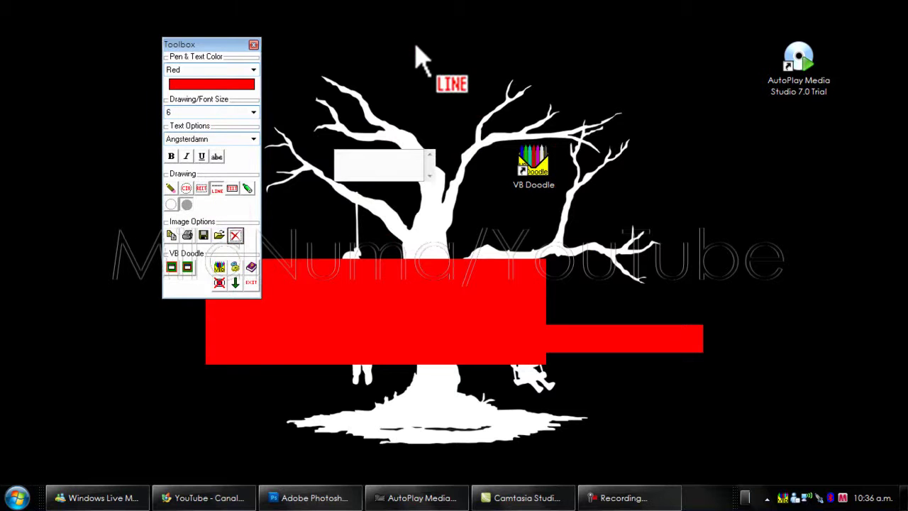
mouse_move(416, 44)
mouse_down()
mouse_move(588, 174)
mouse_move(783, 268)
mouse_up()
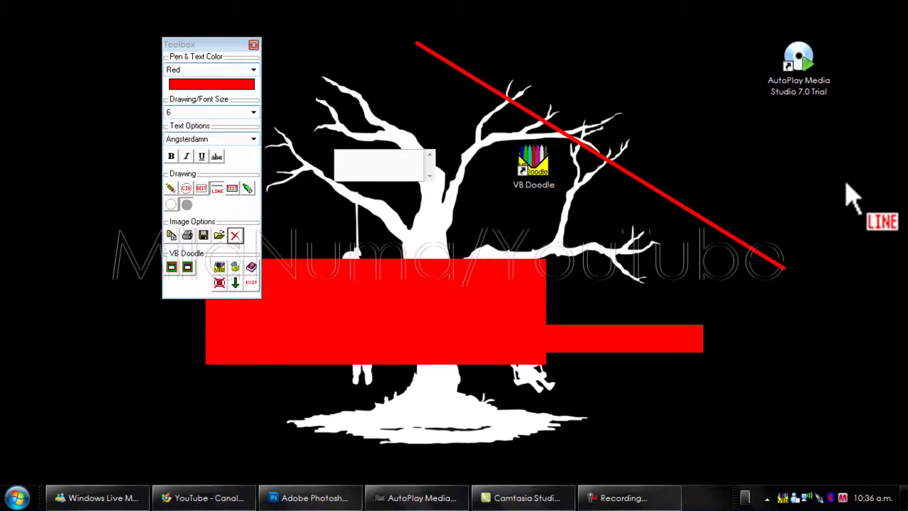
drag(848, 179, 536, 41)
drag(428, 24, 330, 190)
drag(546, 275, 648, 285)
drag(704, 184, 595, 91)
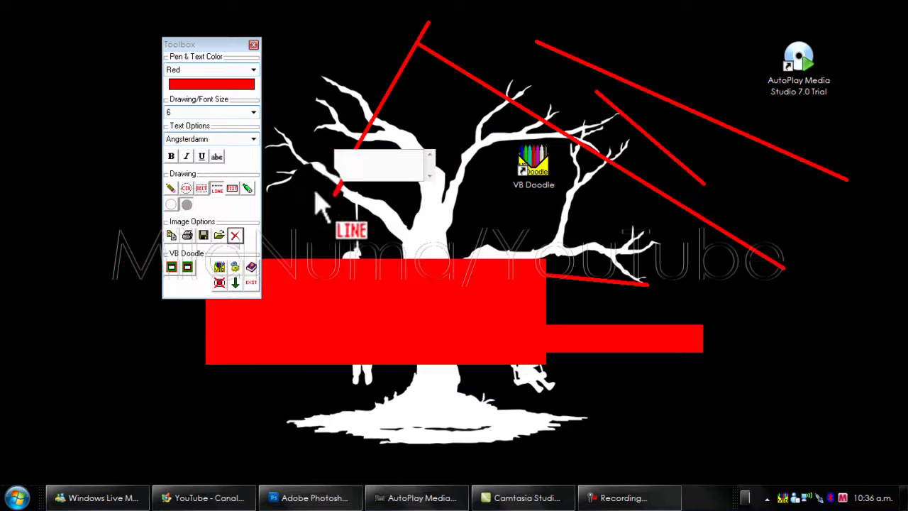
- Clear the drawing, close the Toolbox and exit VB Doodle
click(251, 267)
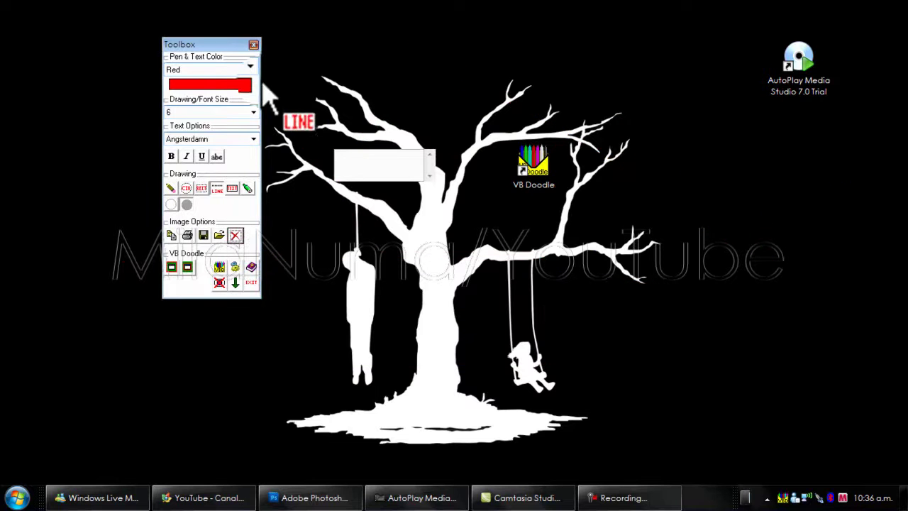
click(253, 45)
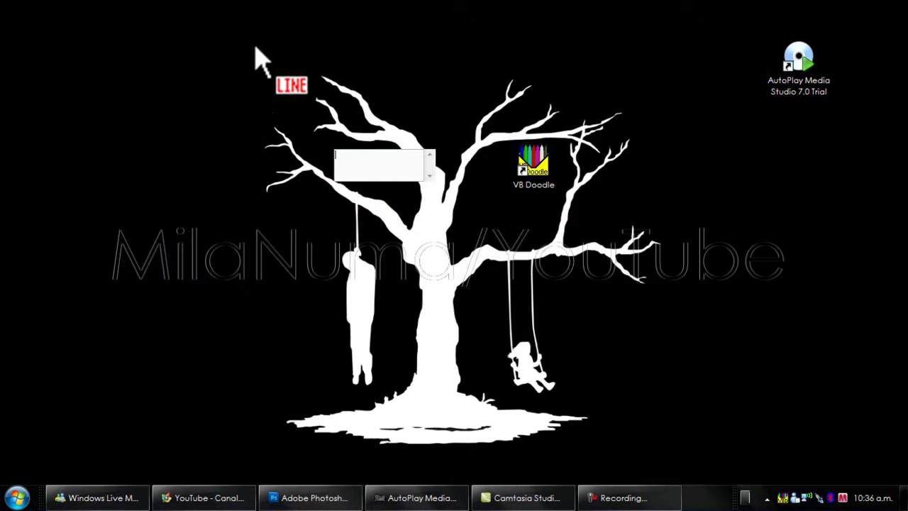
right_click(783, 496)
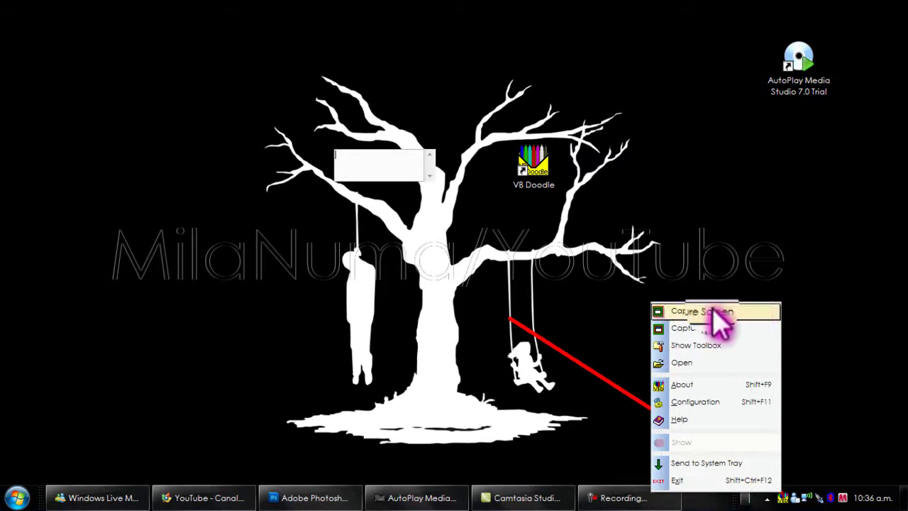
click(677, 481)
- Move the VB Doodle desktop shortcut over to the tree branch above the hanging figure
mouse_move(530, 173)
mouse_down()
mouse_move(713, 142)
mouse_move(741, 74)
mouse_move(759, 71)
mouse_up()
mouse_move(748, 28)
mouse_down()
mouse_move(450, 125)
mouse_move(339, 179)
mouse_up()
drag(454, 251, 490, 343)
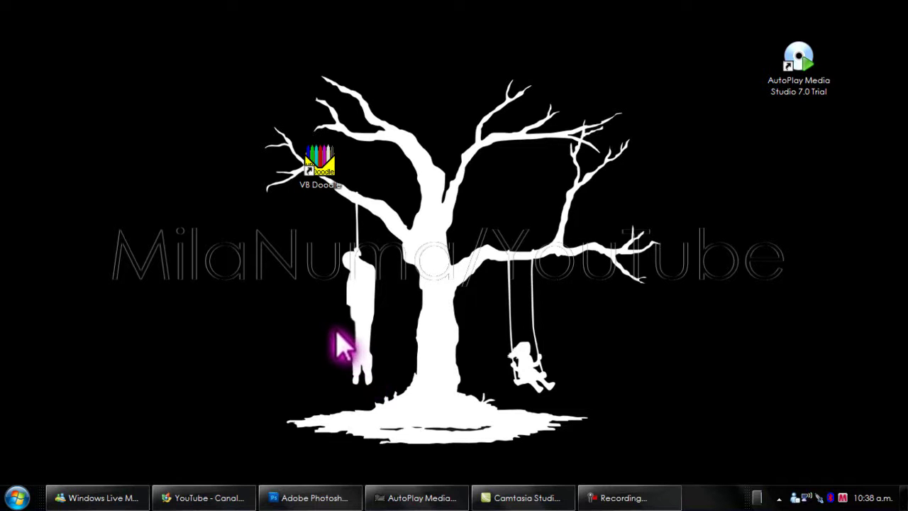
- Switch to the browser, open the Iconos 3D! video from the YouTube channel and pause its playback
click(216, 497)
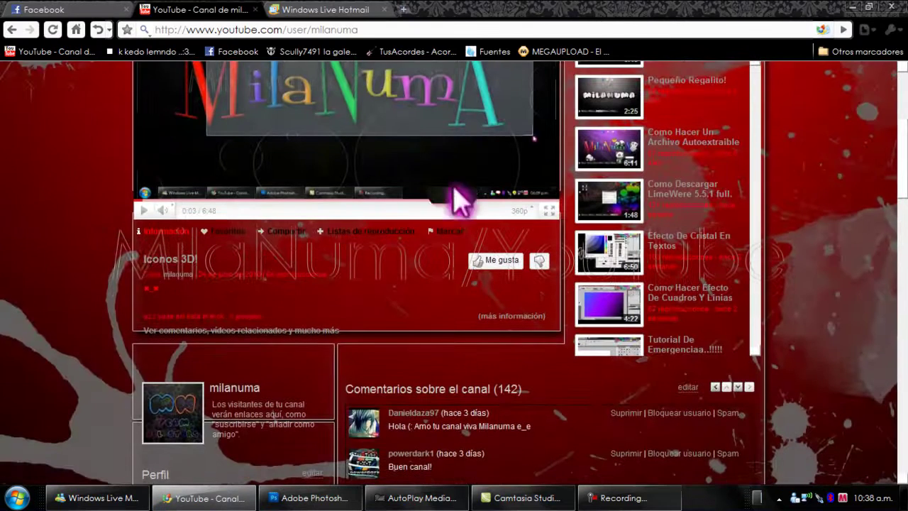
click(159, 275)
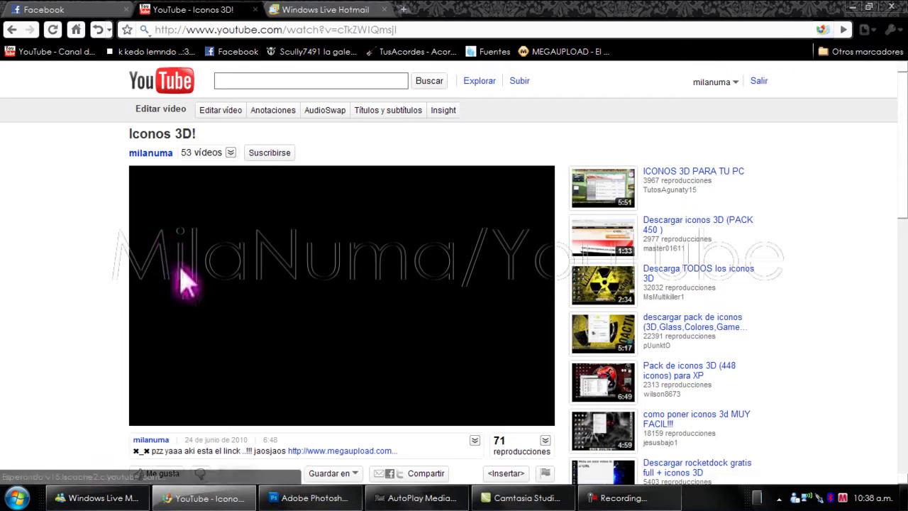
click(139, 416)
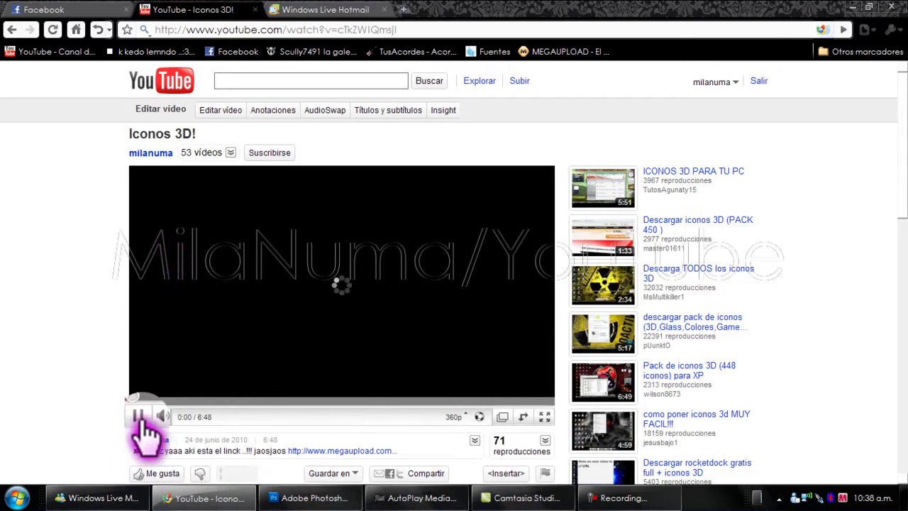
- Read the viewer comments below the Iconos 3D! video, including the one about the watermark
scroll(475, 323, down, 6)
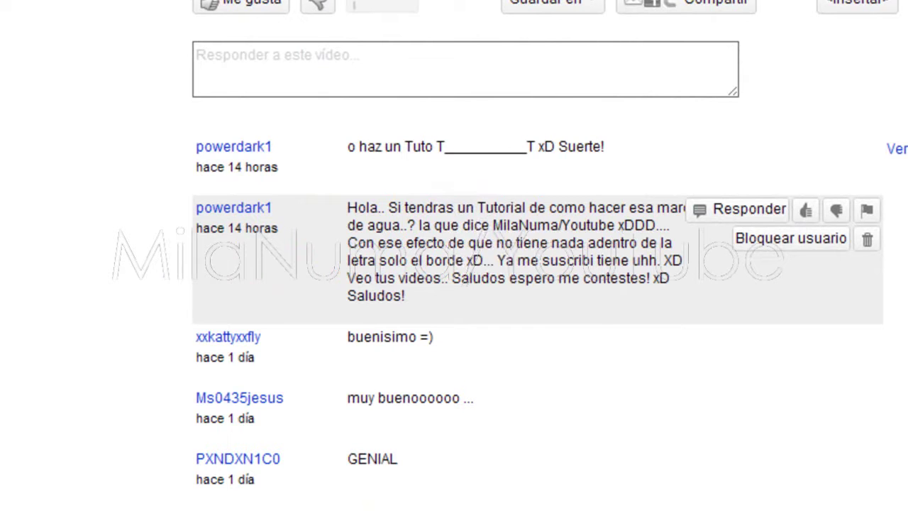
scroll(454, 284, up, 5)
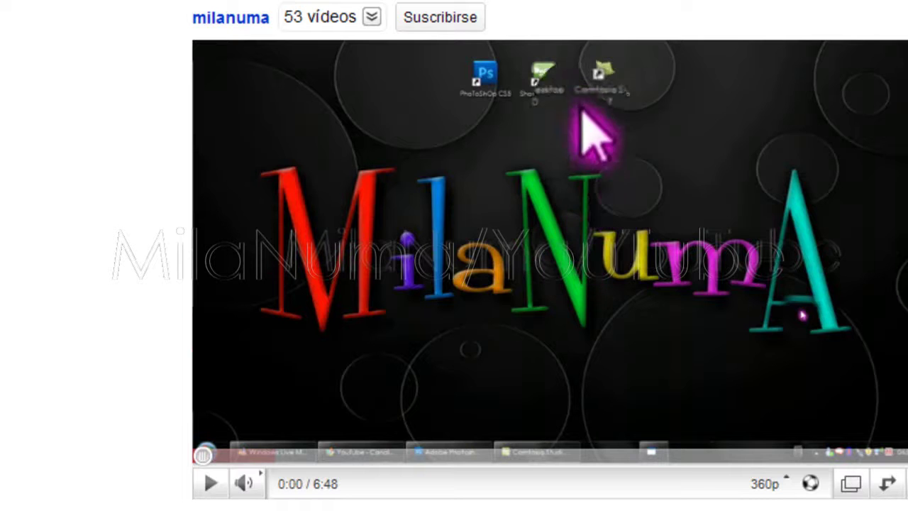
scroll(453, 284, down, 7)
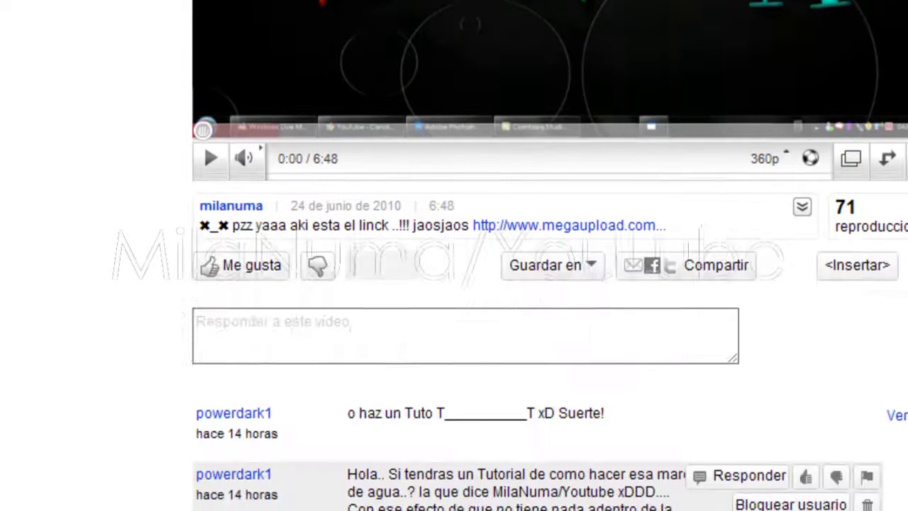
scroll(454, 284, up, 1)
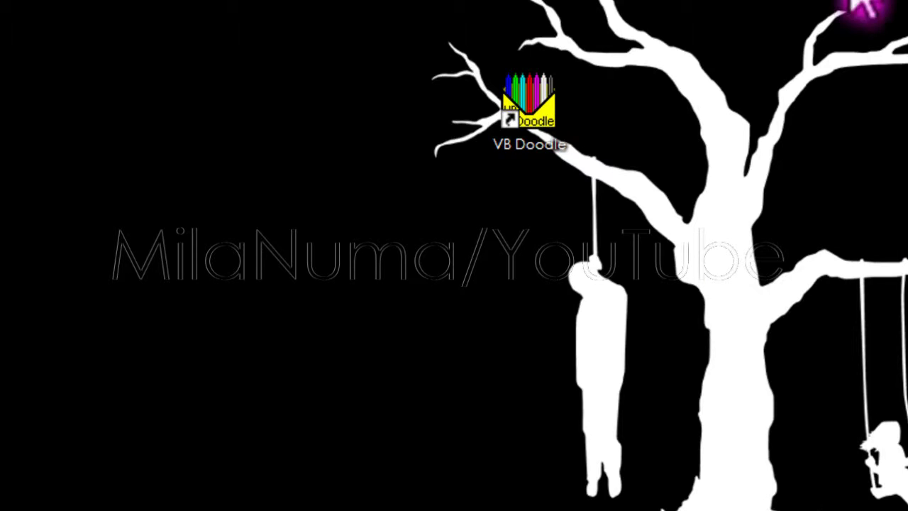
- Move the VB Doodle desktop shortcut below the AutoPlay Media Studio shortcut
drag(524, 149, 817, 186)
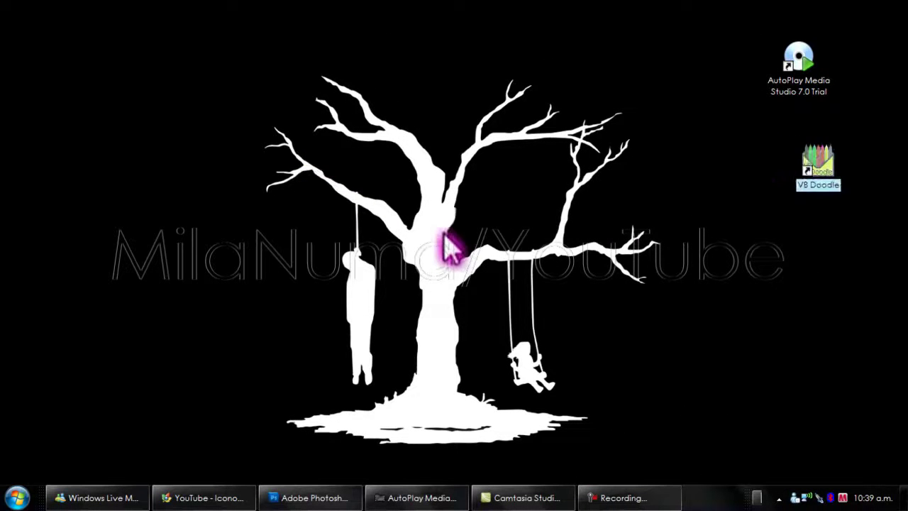
- Switch to Photoshop and create a new 1366 × 768 pixel RGB document with a white background
click(298, 493)
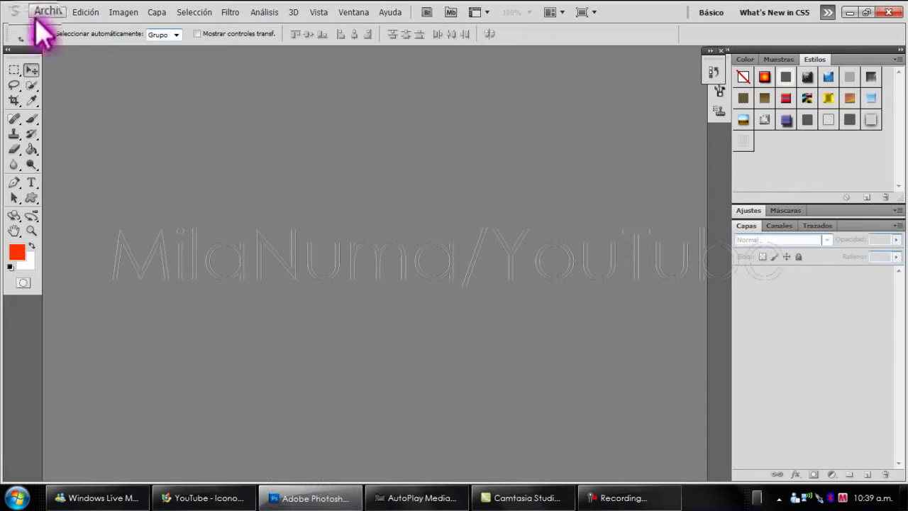
click(48, 12)
click(55, 30)
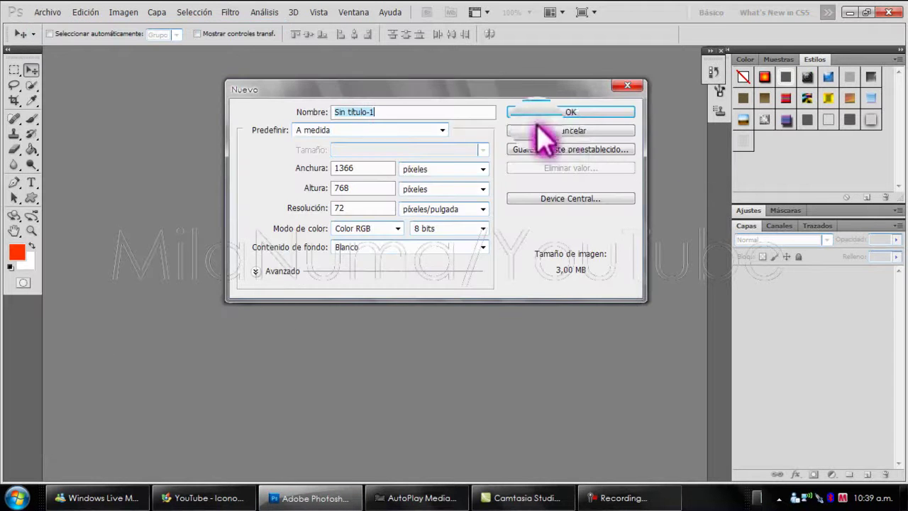
click(567, 114)
- Add the black text MilaNuma at 72 pt on the white canvas with the Type tool and select its layer
click(31, 183)
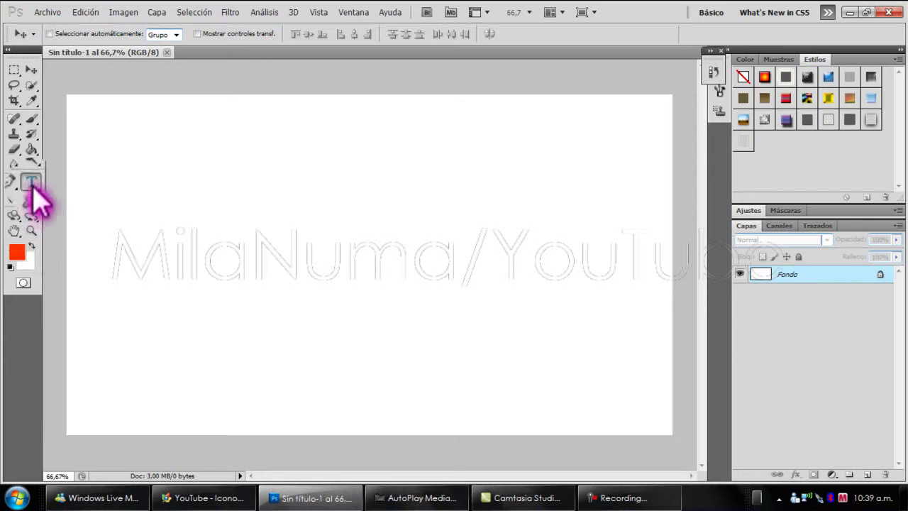
click(9, 266)
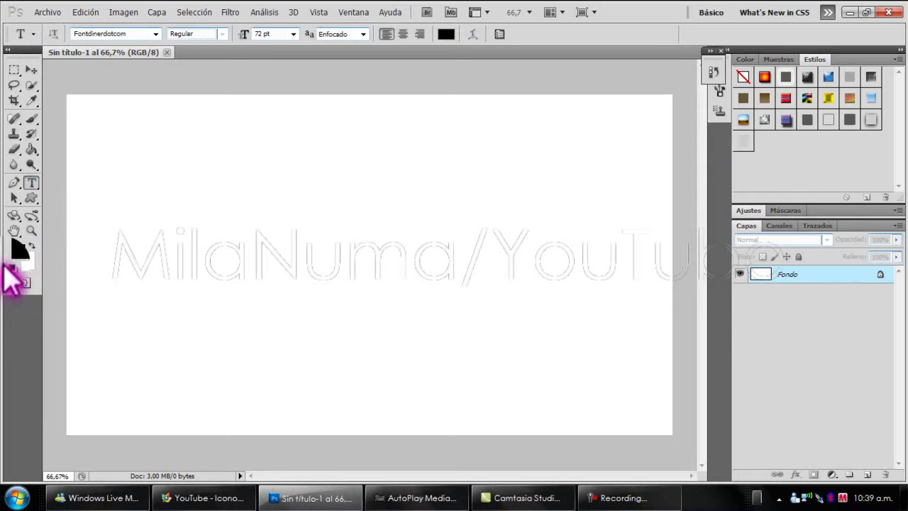
click(134, 290)
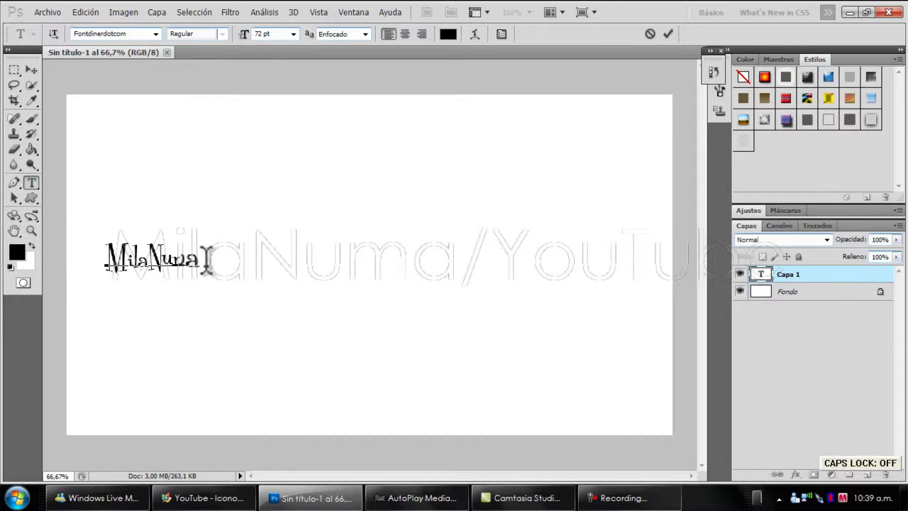
drag(207, 261, 105, 261)
click(292, 34)
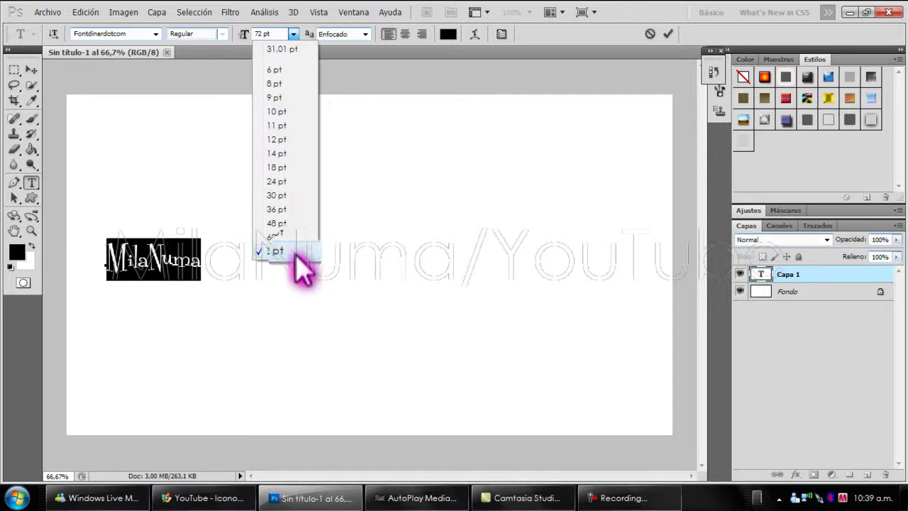
click(277, 250)
key(ctrl+shift+c)
click(780, 280)
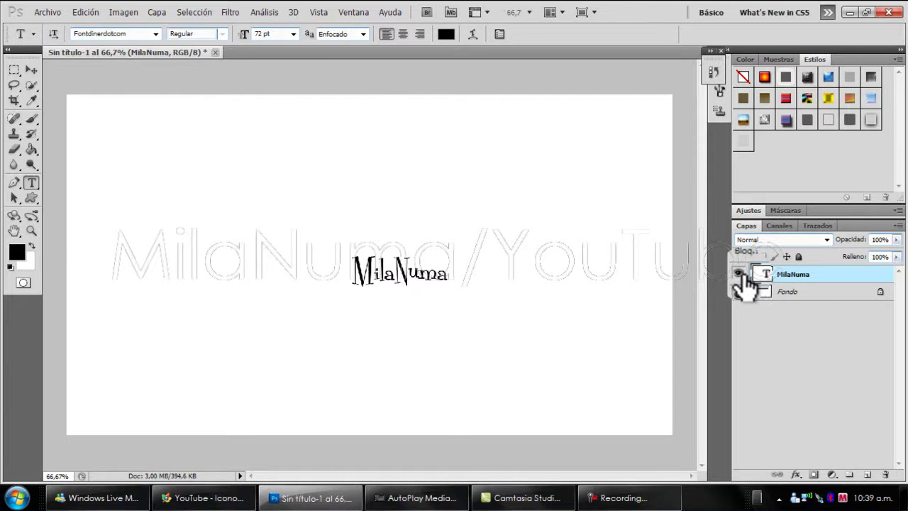
- Enlarge the MilaNuma text to about 393%, centre it on the canvas, and apply the last transparent style in the style library
key(ctrl+t)
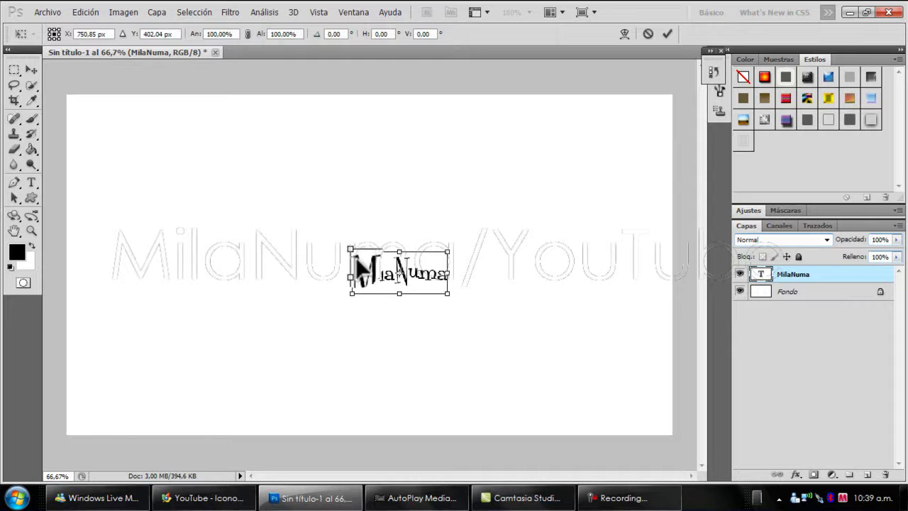
drag(338, 245, 57, 134)
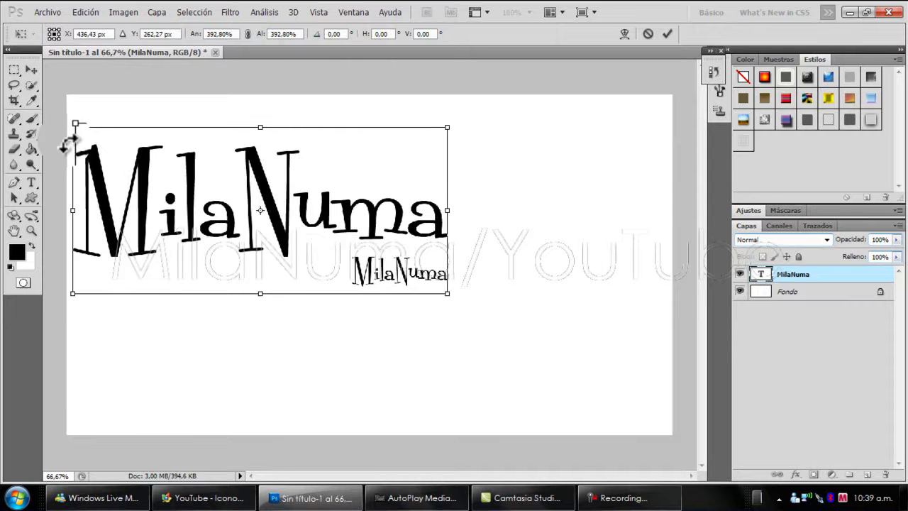
drag(449, 290, 458, 313)
key(Return)
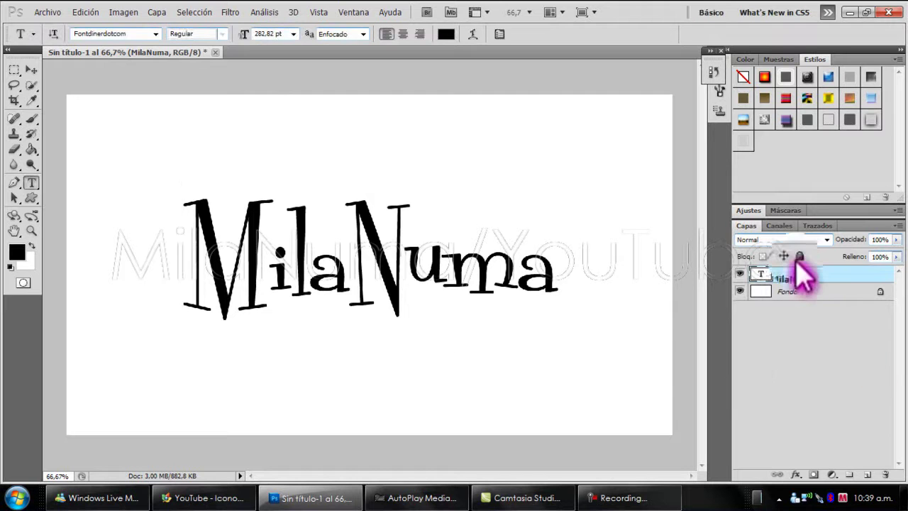
drag(758, 144, 657, 156)
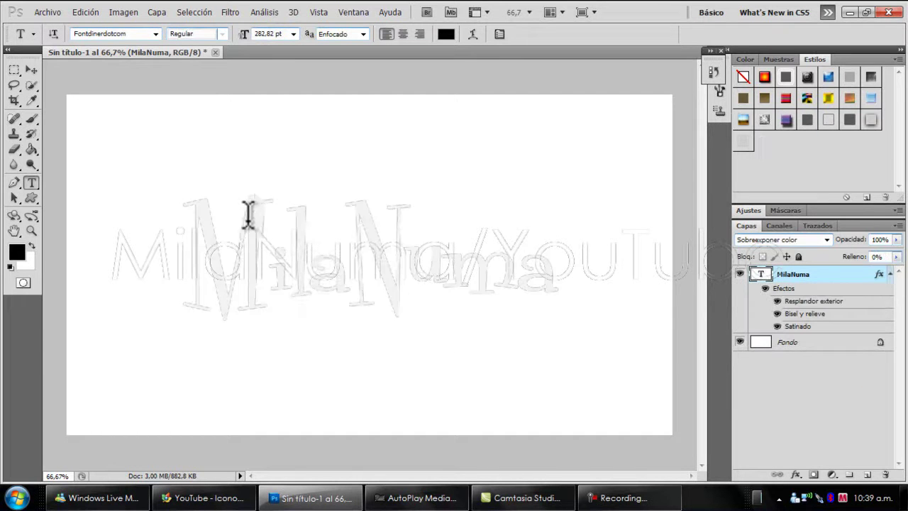
- Fill the Fondo layer with black to preview the transparent text style, and refill it with white
click(777, 343)
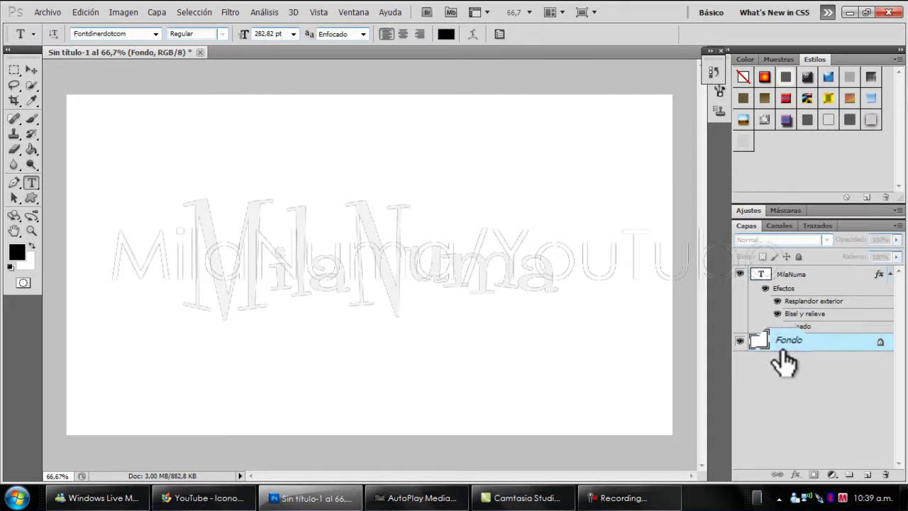
click(32, 149)
click(158, 248)
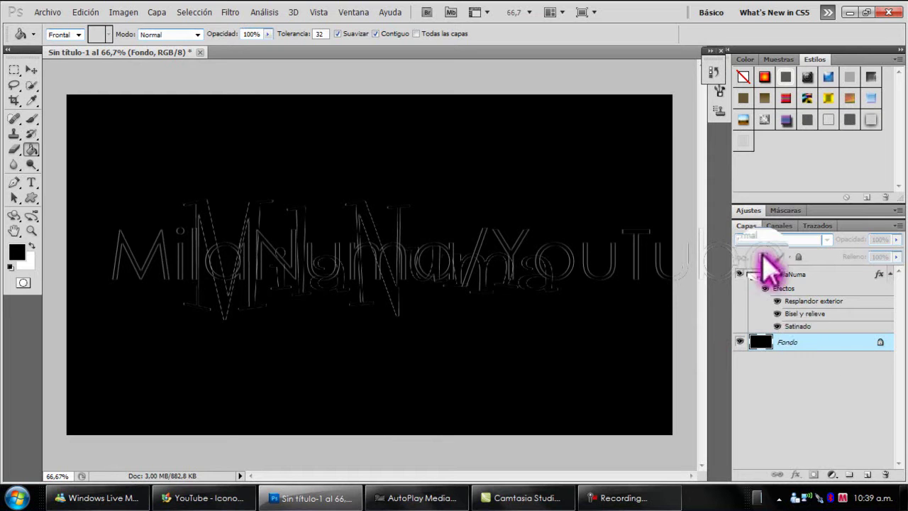
click(31, 245)
click(260, 213)
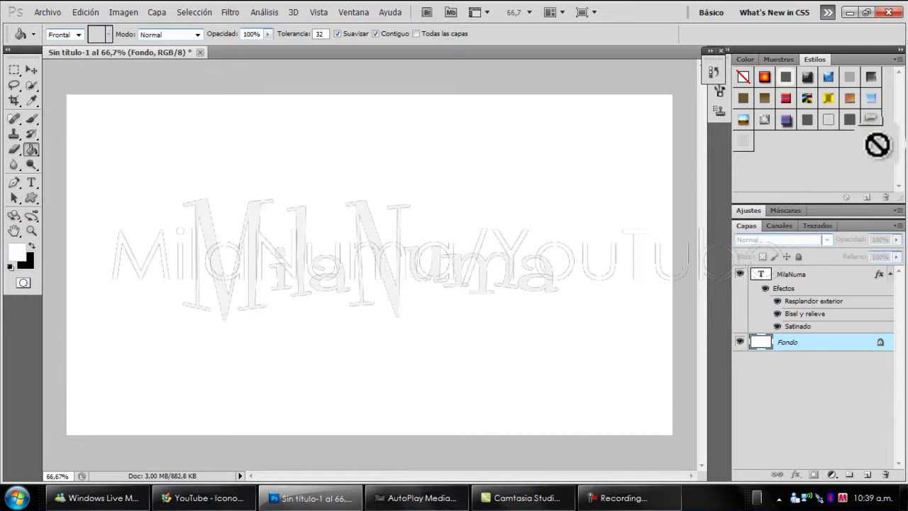
- Apply the transparent style with a drop shadow to the MilaNuma text layer
click(780, 276)
click(871, 120)
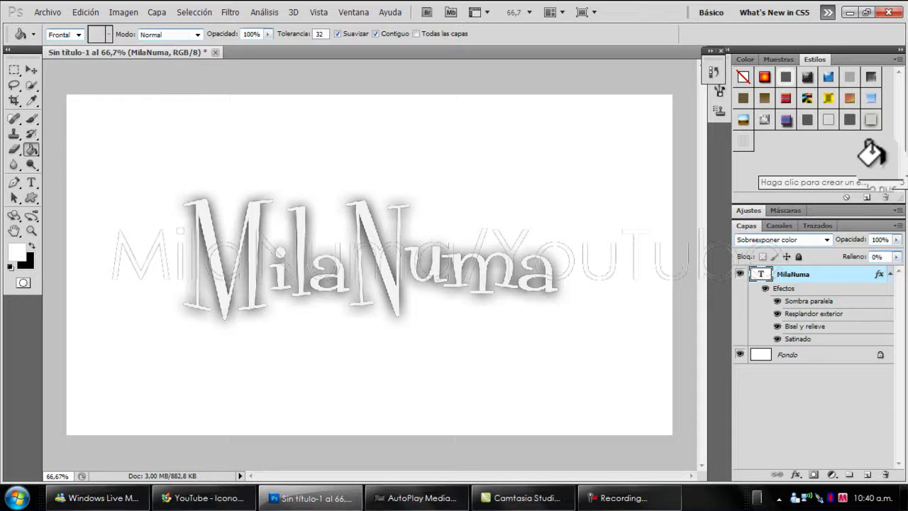
- Minimize Photoshop and move the EstlosTransparentesByMilaNuma installer to the upper branches of the tree on the desktop
click(849, 12)
drag(851, 71, 325, 99)
drag(405, 35, 434, 235)
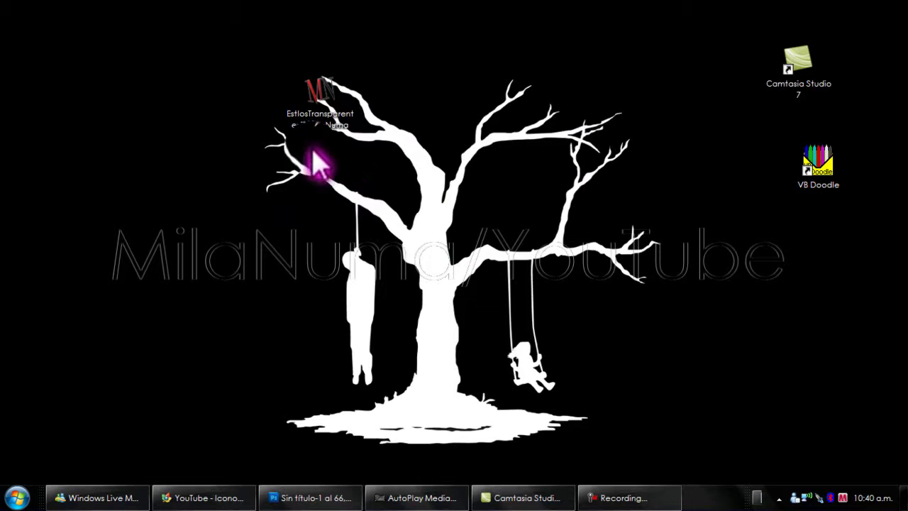
drag(233, 61, 291, 186)
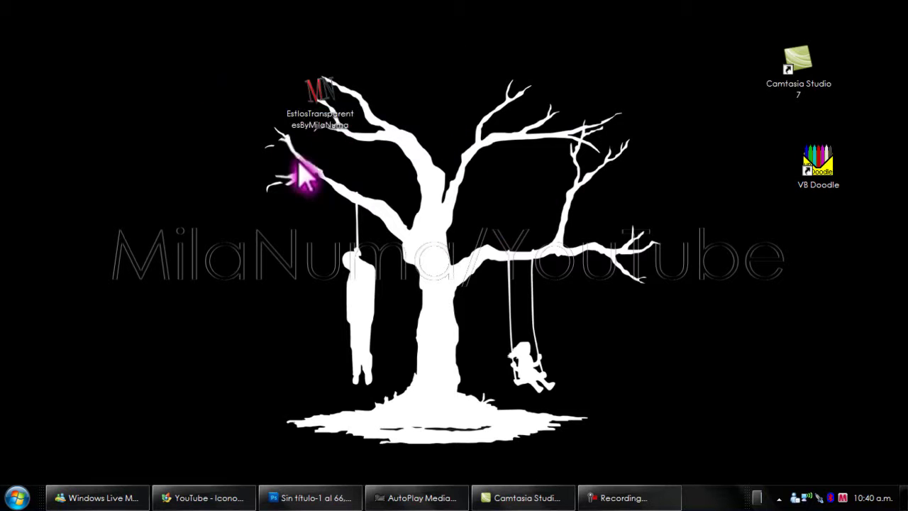
- Run the EstlosTransparentesByMilaNuma installer and install its contents to the default destination folder
double_click(345, 110)
click(489, 256)
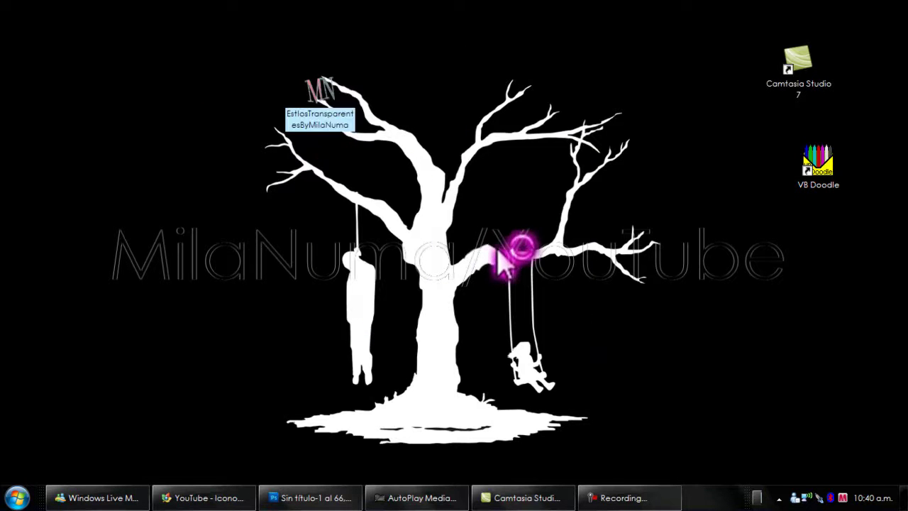
click(523, 359)
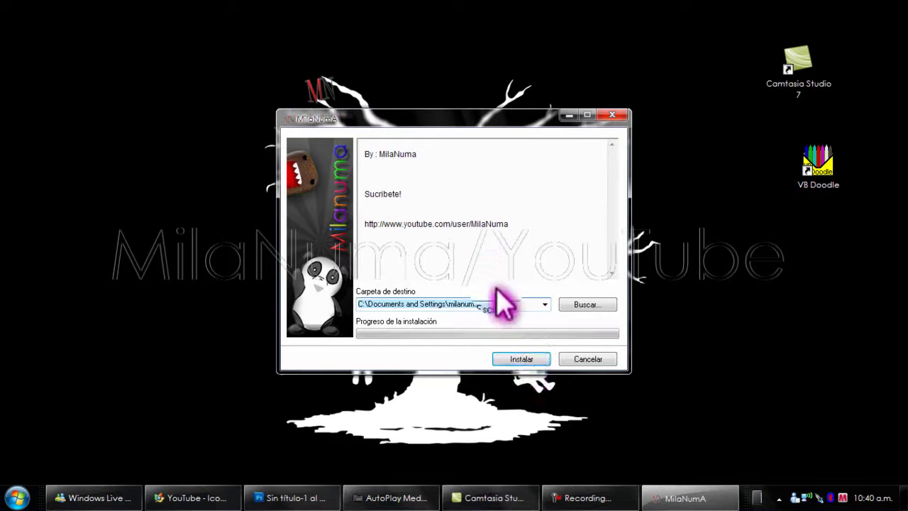
click(522, 359)
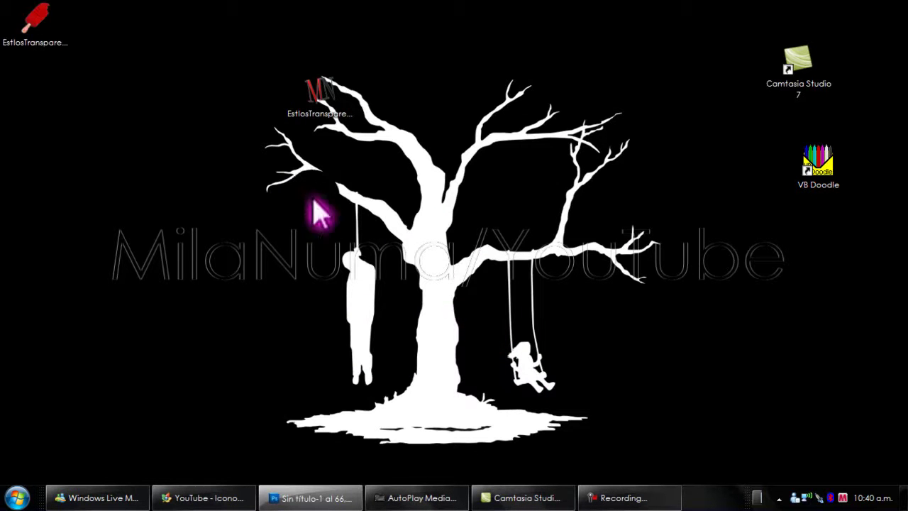
- Move the extracted styles folder to the middle of the desktop, open it to view EstilosTransparentesByMilaNuma.asl, and close it
drag(37, 21, 389, 230)
double_click(392, 241)
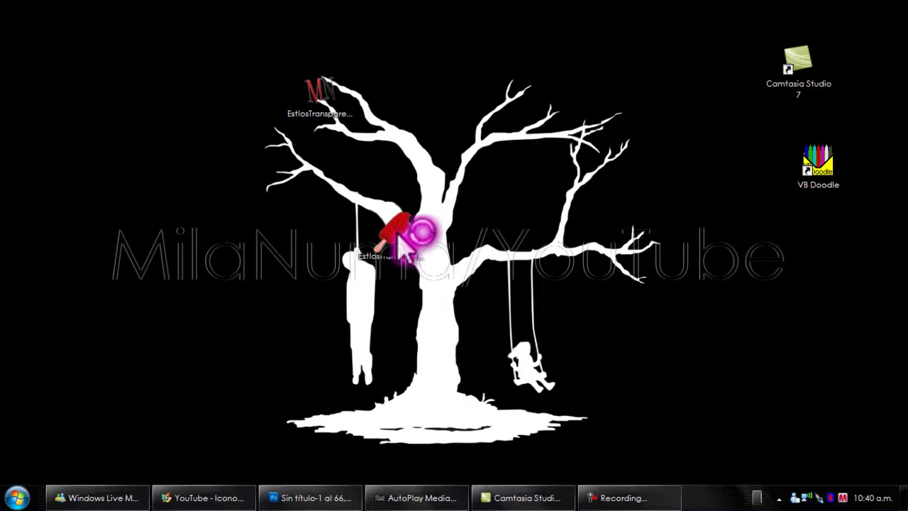
click(298, 146)
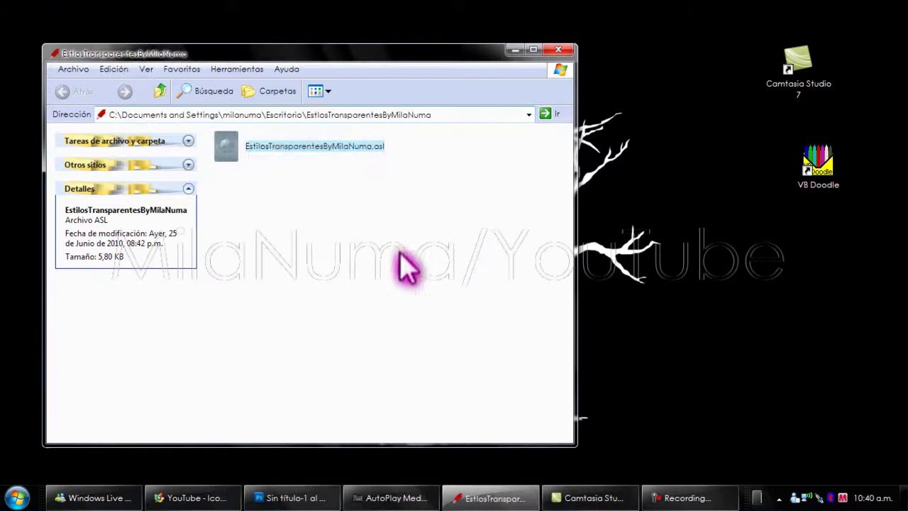
click(558, 49)
- Delete the extracted EstlosTransparentesByMilaNuma folder from the desktop
drag(485, 173, 333, 329)
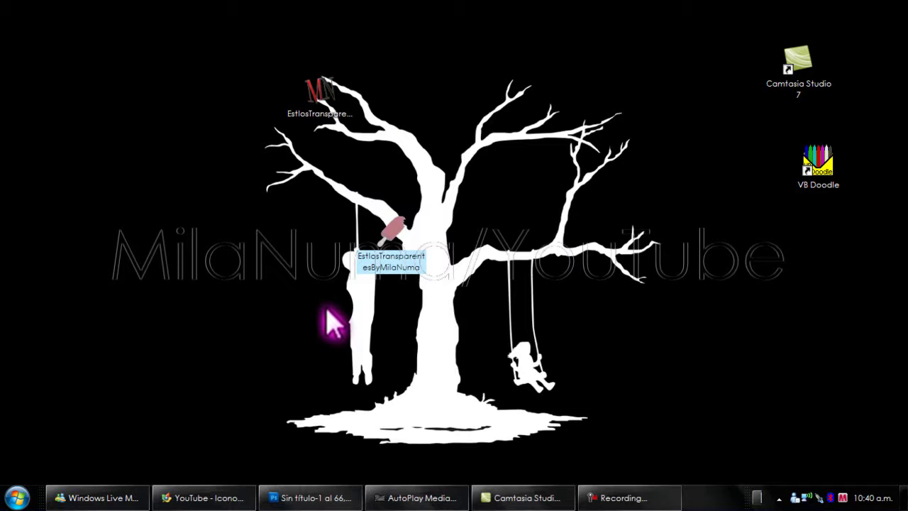
key(Delete)
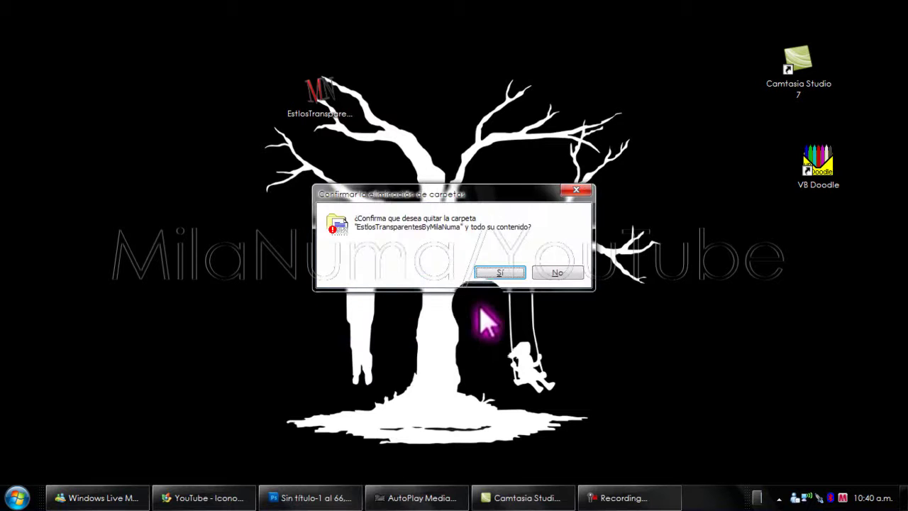
key(Return)
- Switch back to Photoshop and close the untitled MilaNuma document without saving it
click(291, 497)
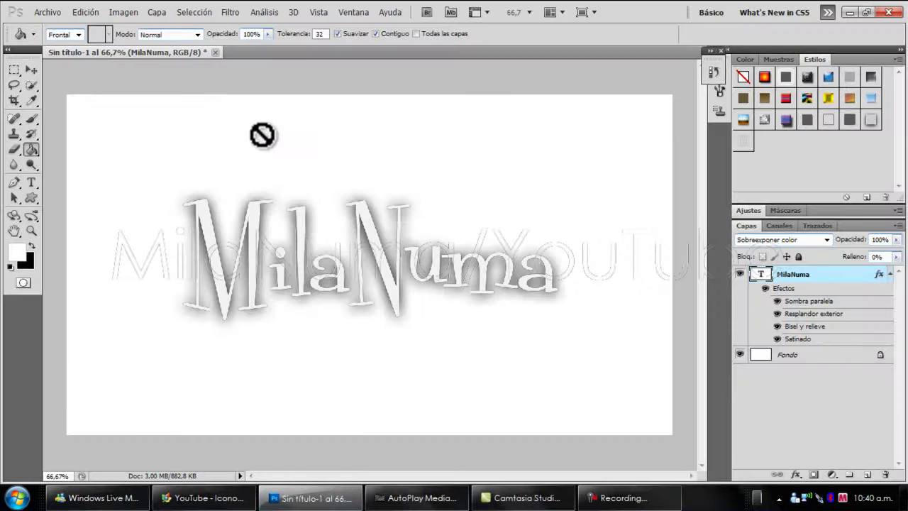
click(215, 53)
click(448, 196)
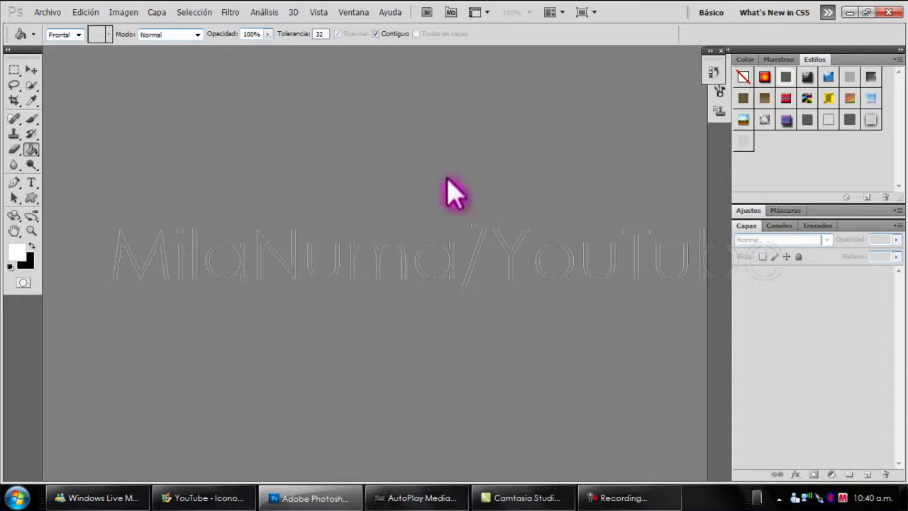
- Minimize Photoshop and move the EstlosTransparentesByMilaNuma installer below the VB Doodle shortcut on the desktop
click(850, 13)
drag(330, 101, 833, 252)
click(368, 228)
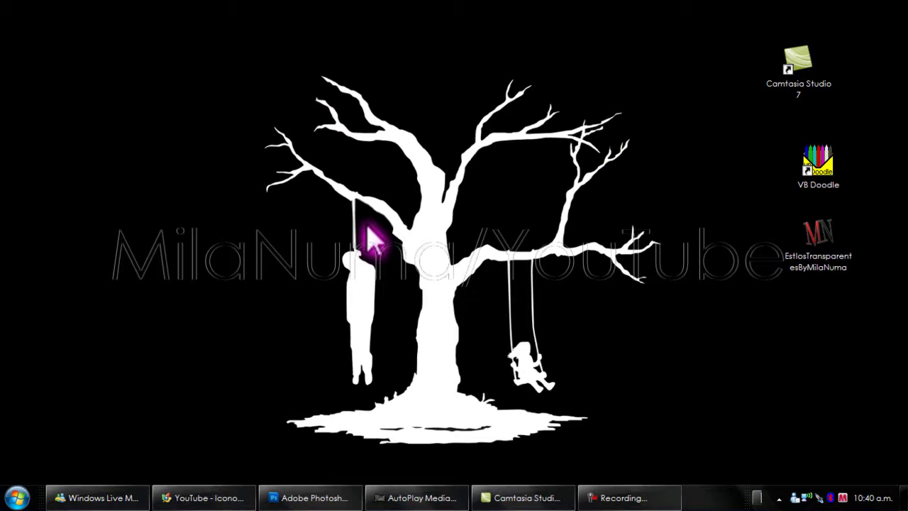